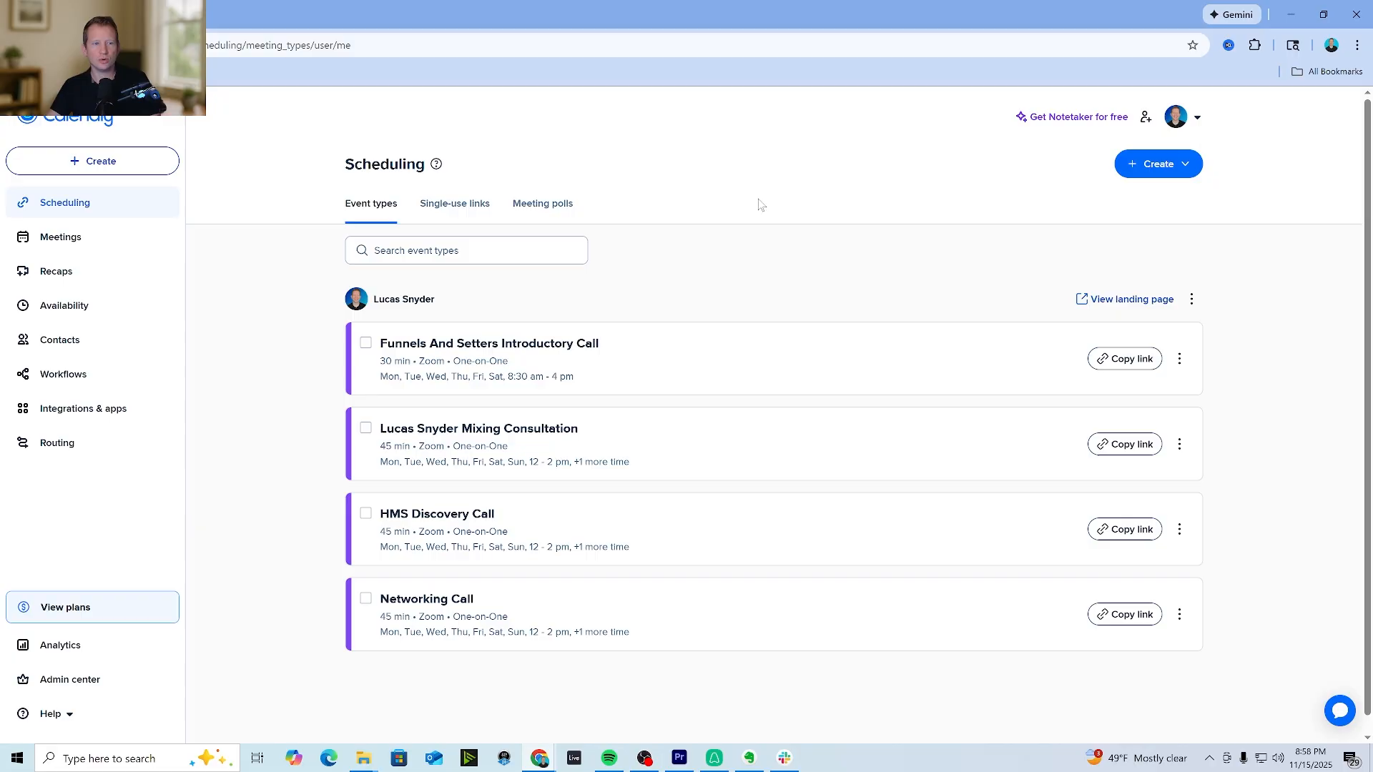
Disconnect the existing Zoom integration and connect the Zoom account again
click(67, 408)
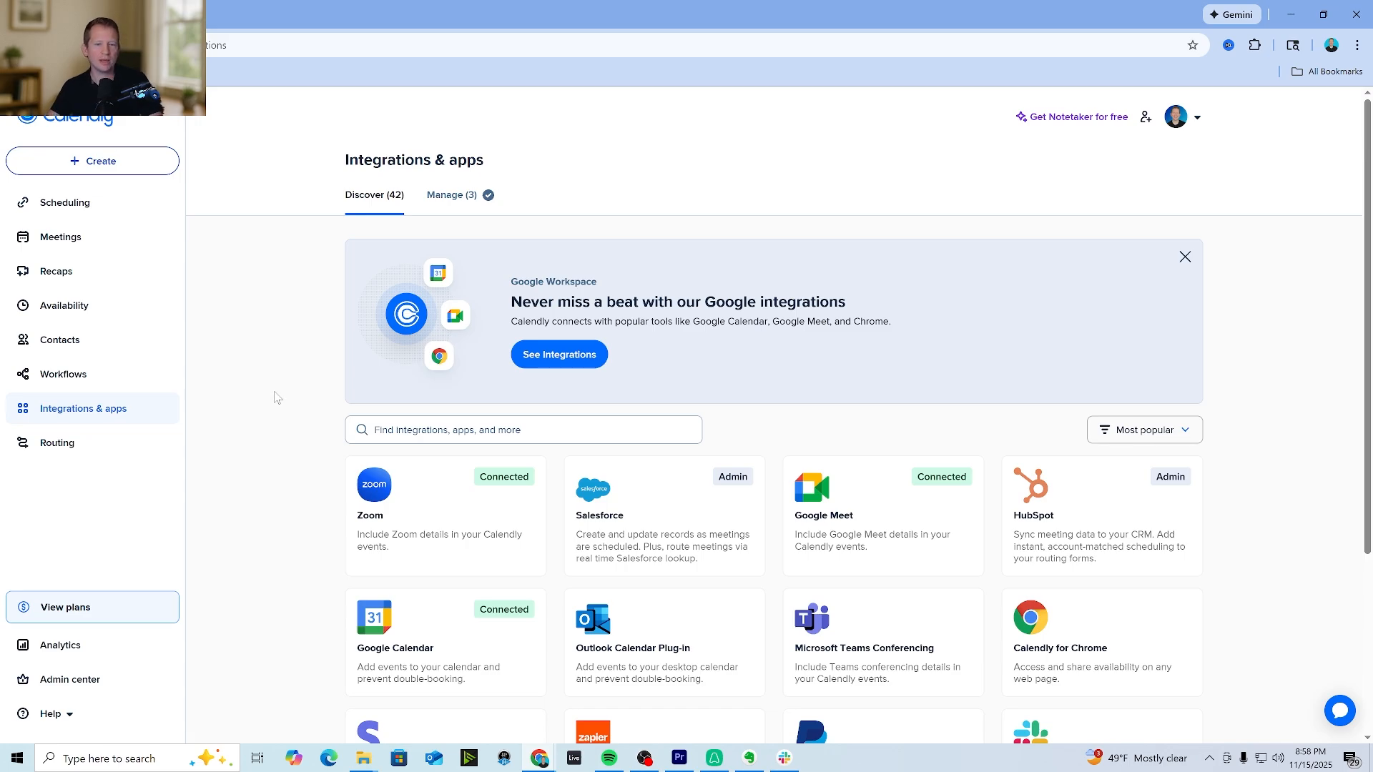
scroll(312, 546, down, 1)
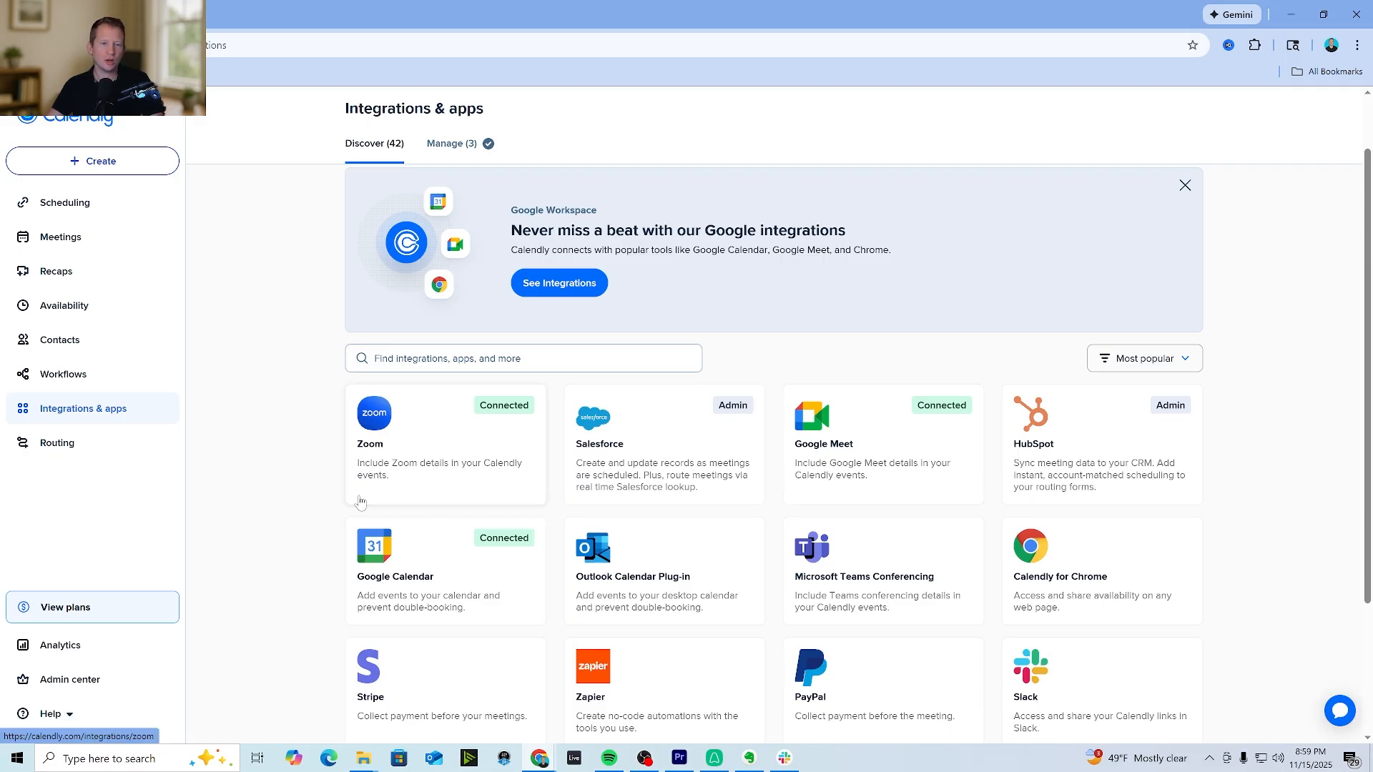
scroll(370, 485, down, 1)
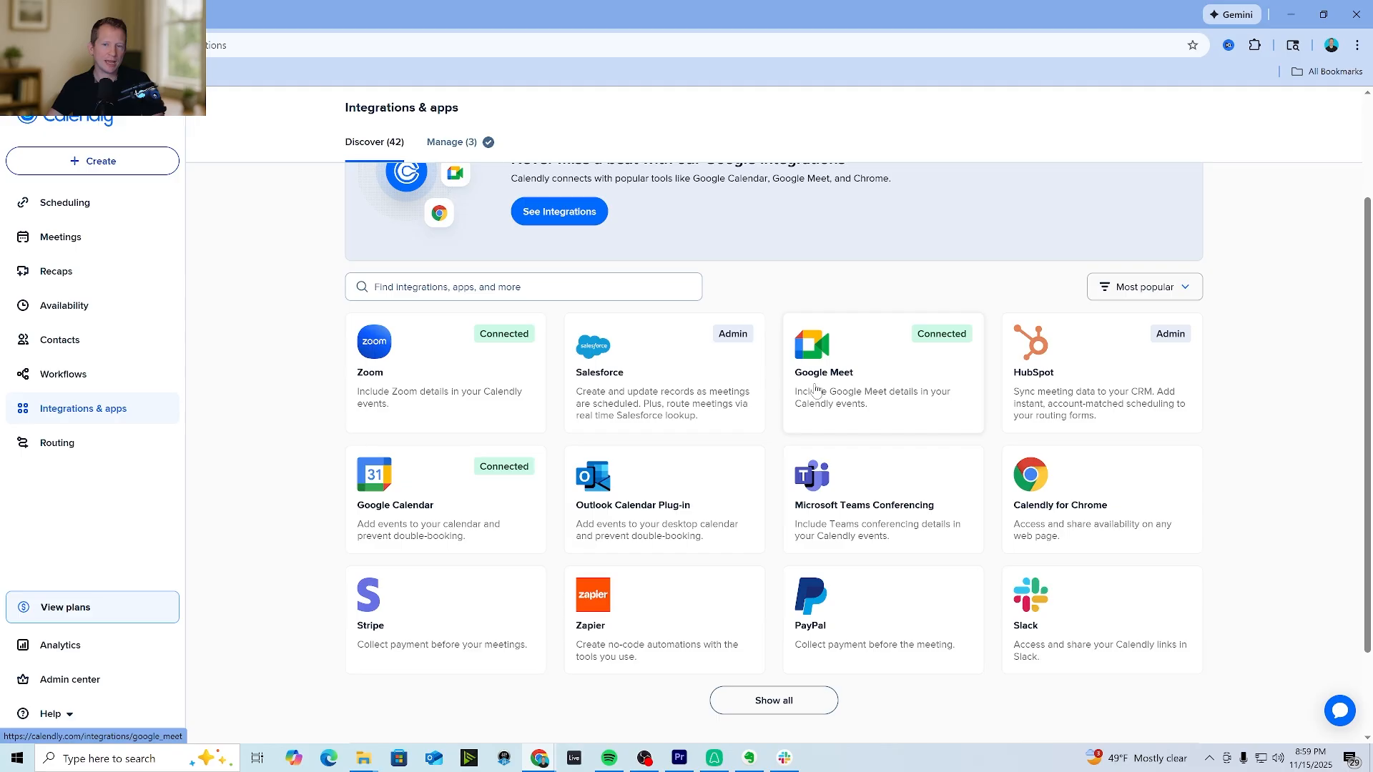
click(453, 374)
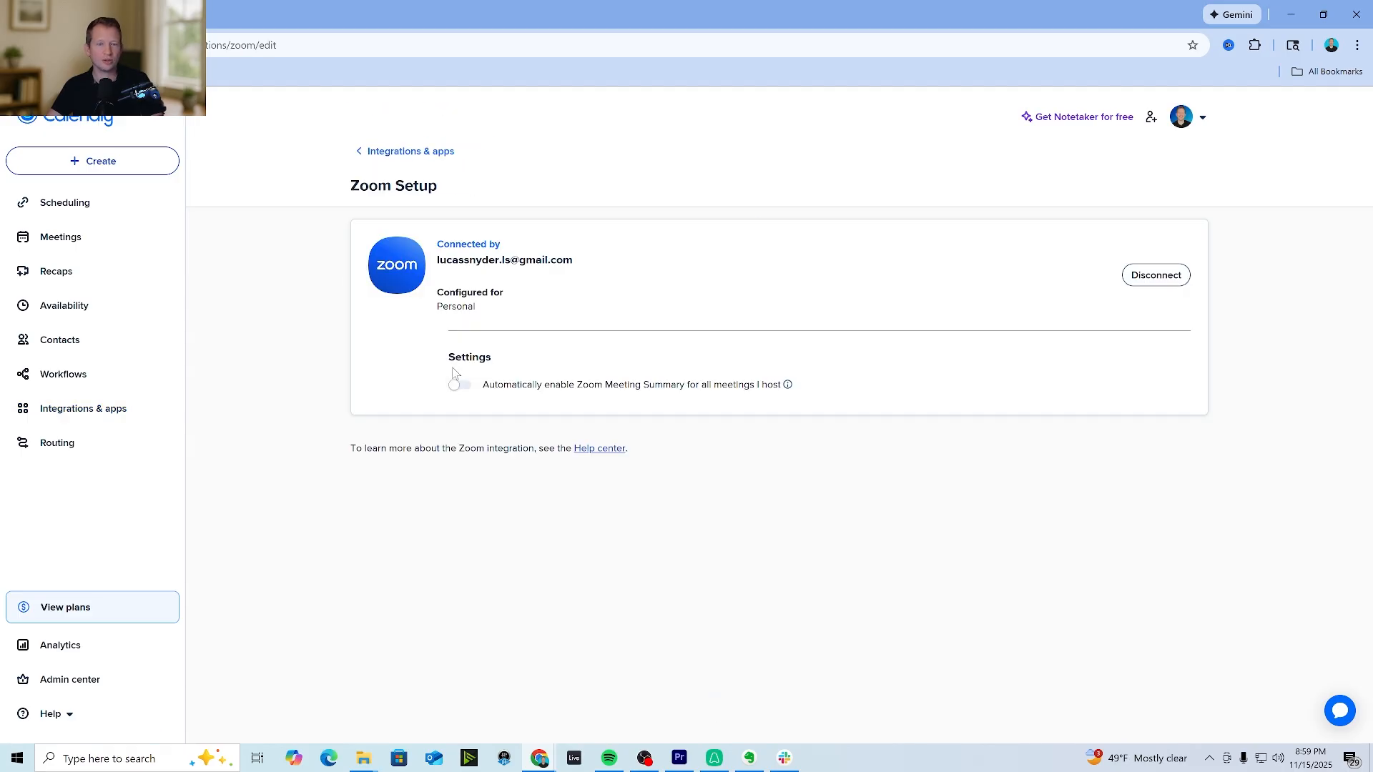
click(1181, 271)
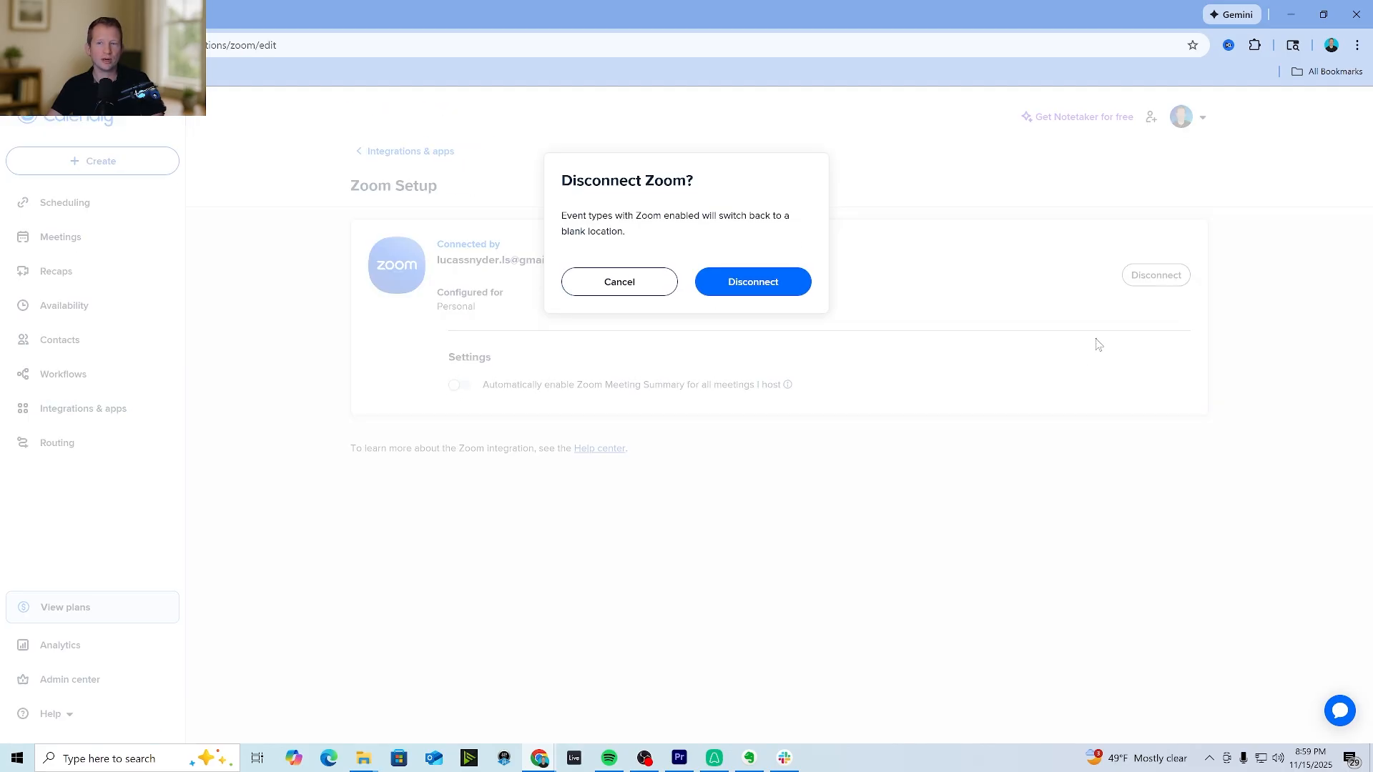
click(743, 282)
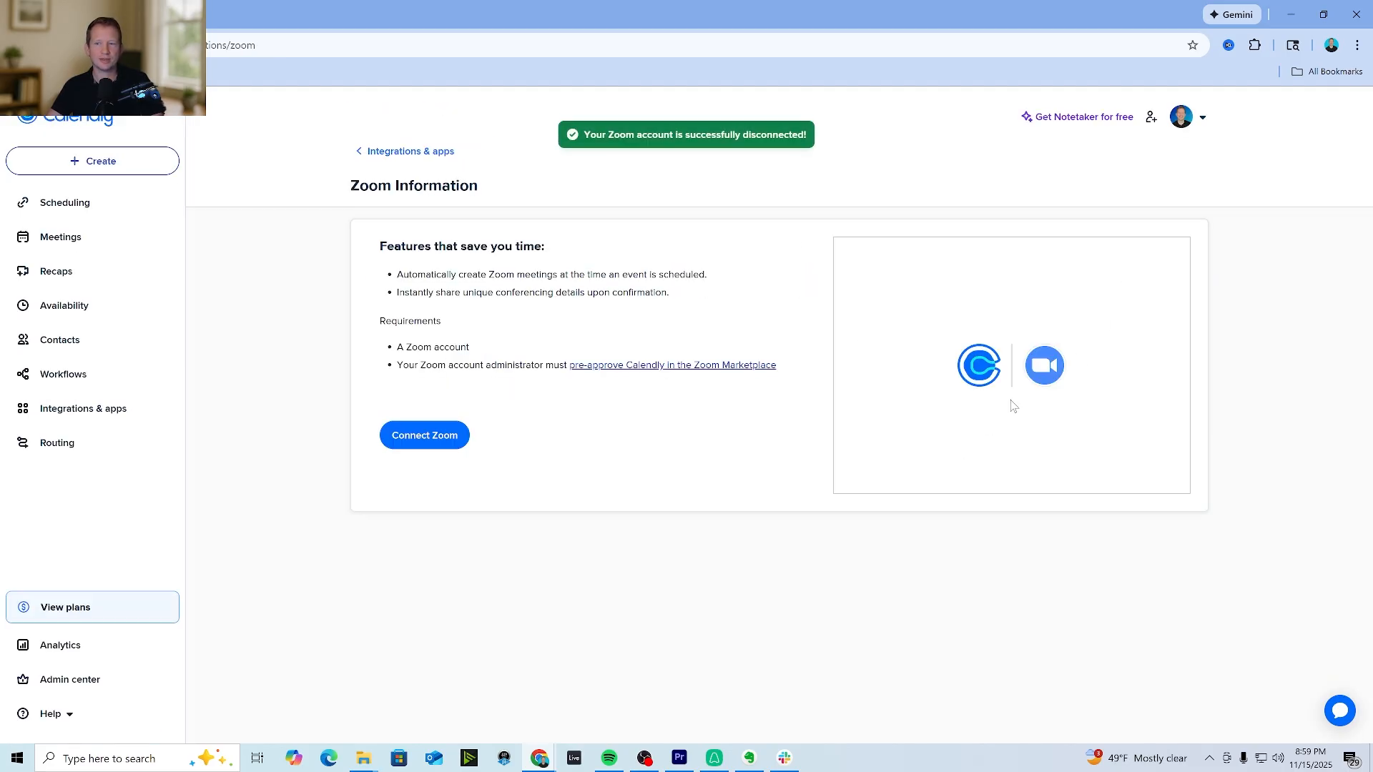
click(422, 439)
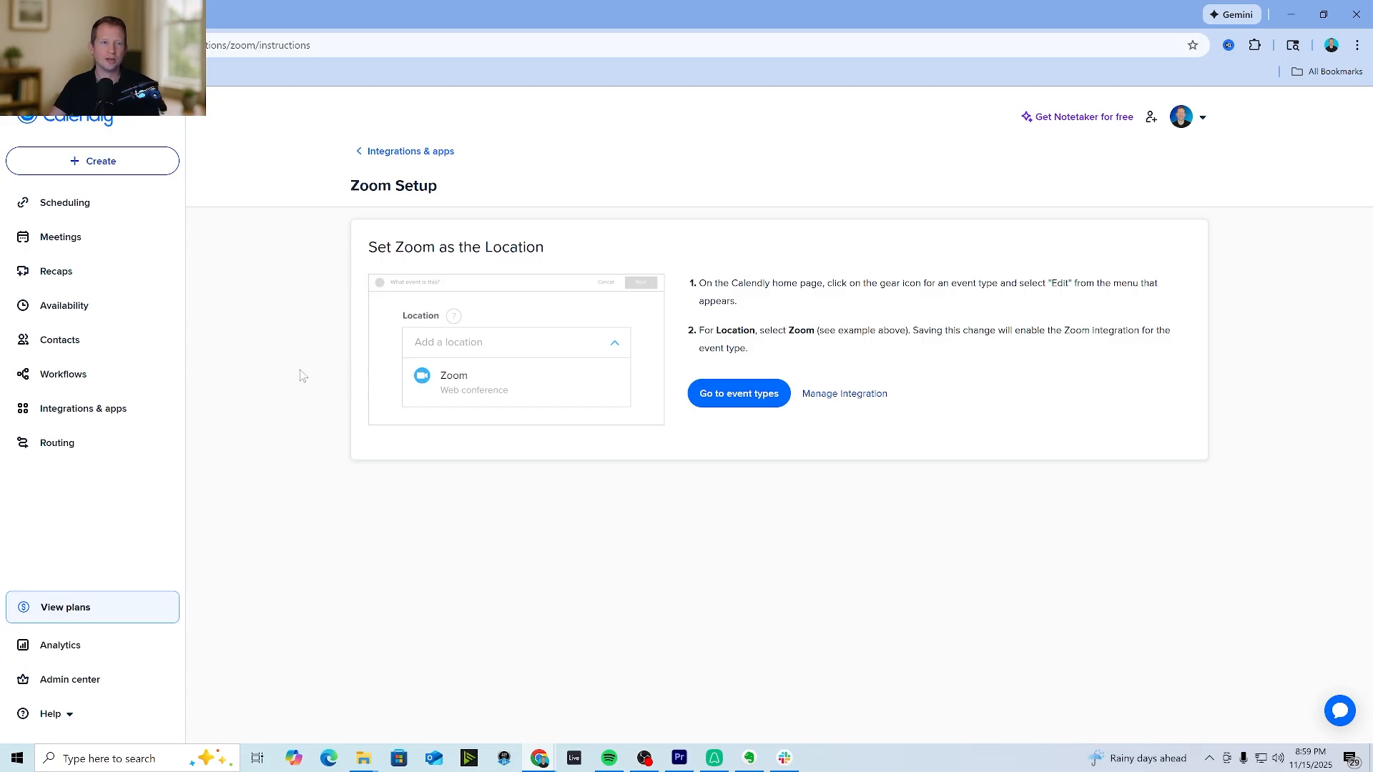
Start a new one-on-one event type on the scheduling page and name it Discovery Call
click(63, 203)
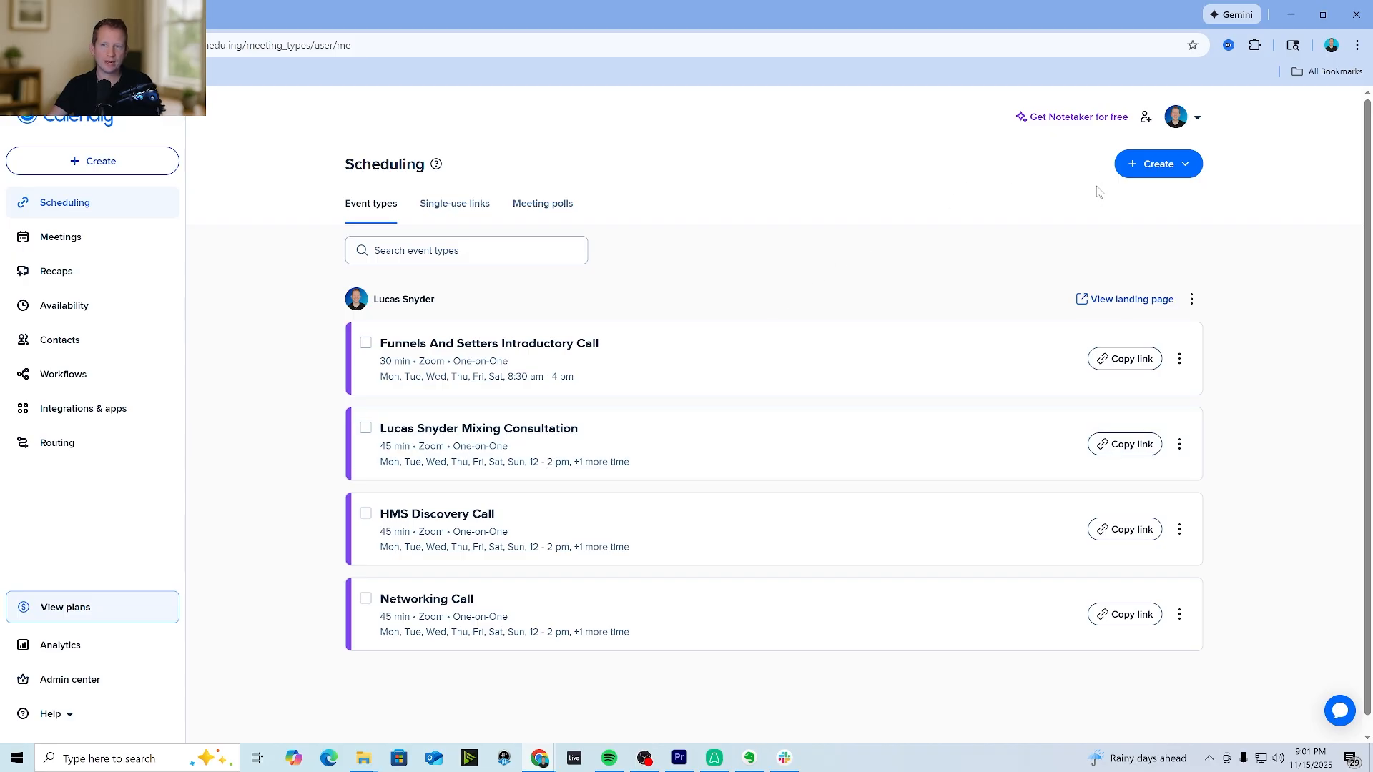
click(1144, 168)
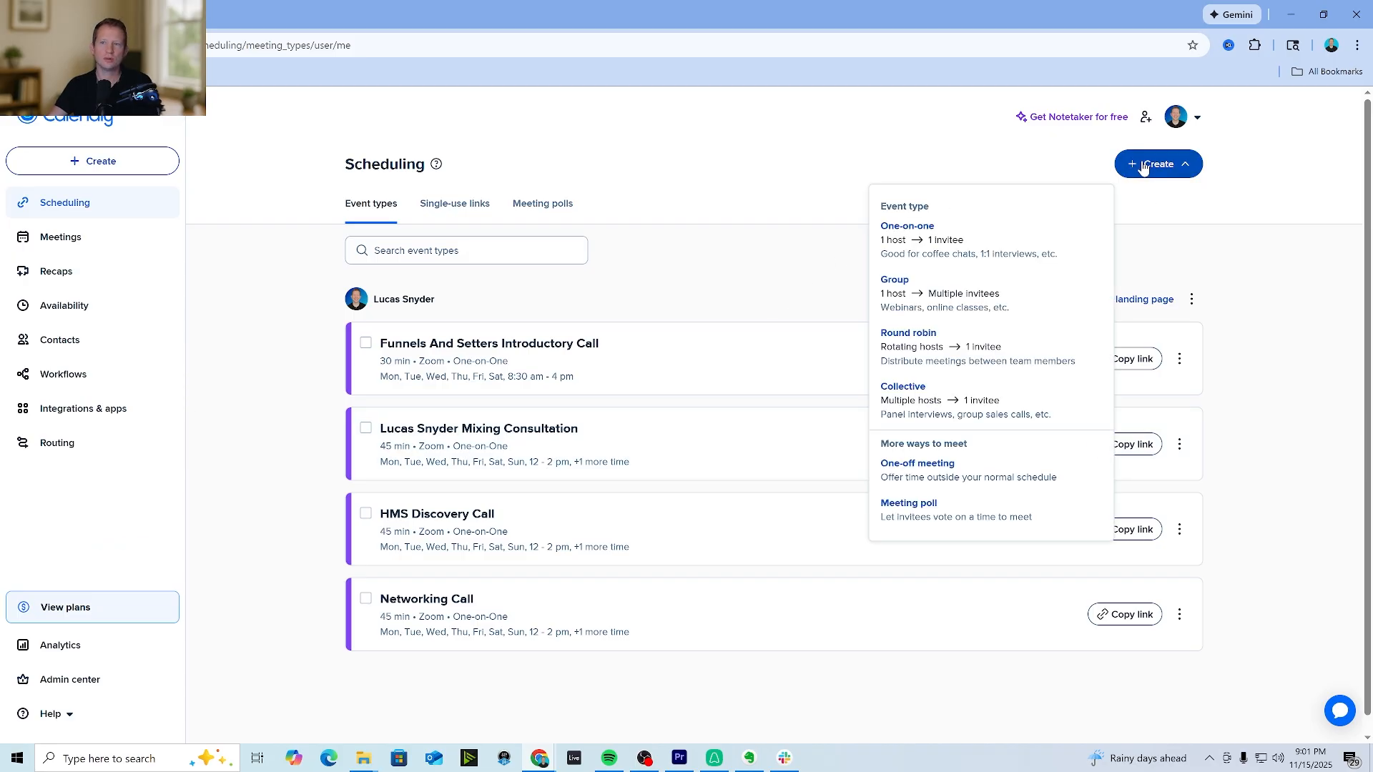
click(970, 243)
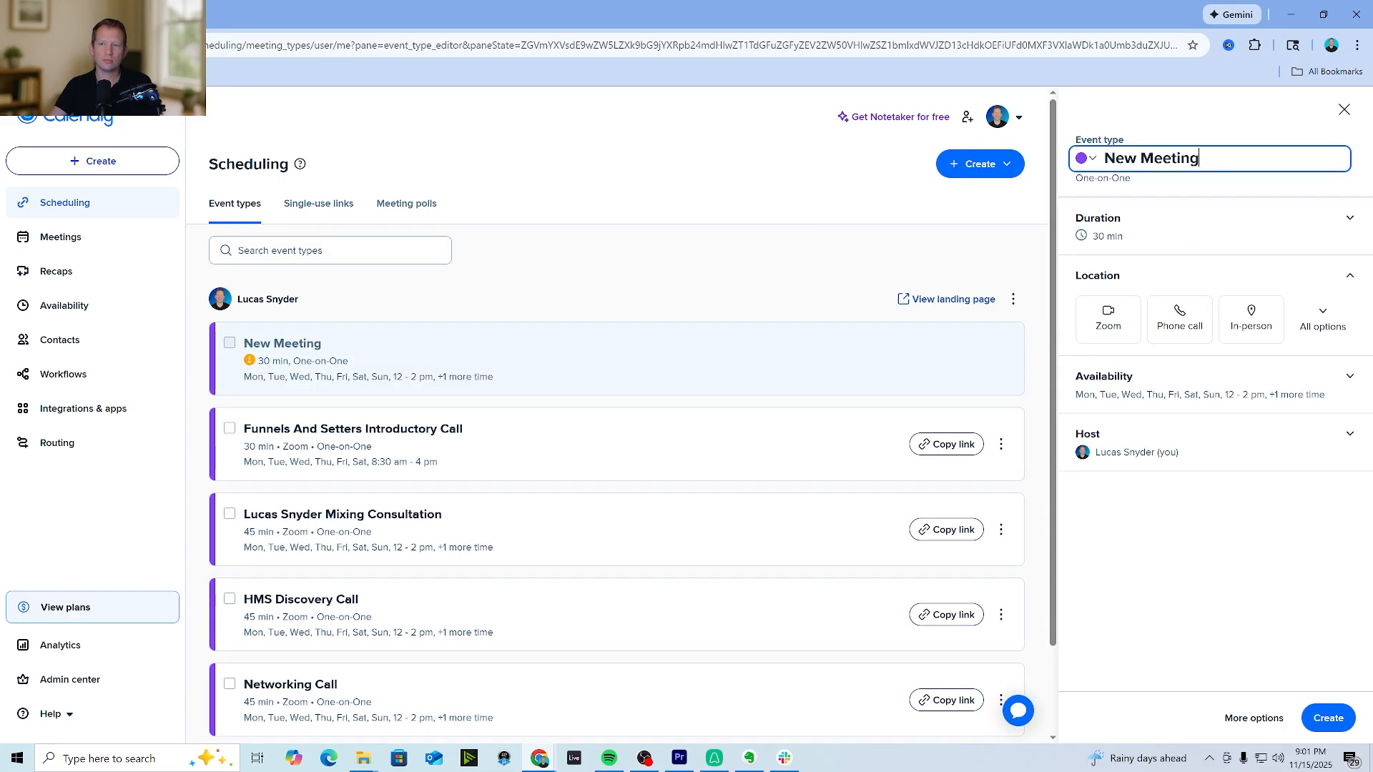
drag(1200, 158, 1105, 159)
key(BackSpace)
text(D)
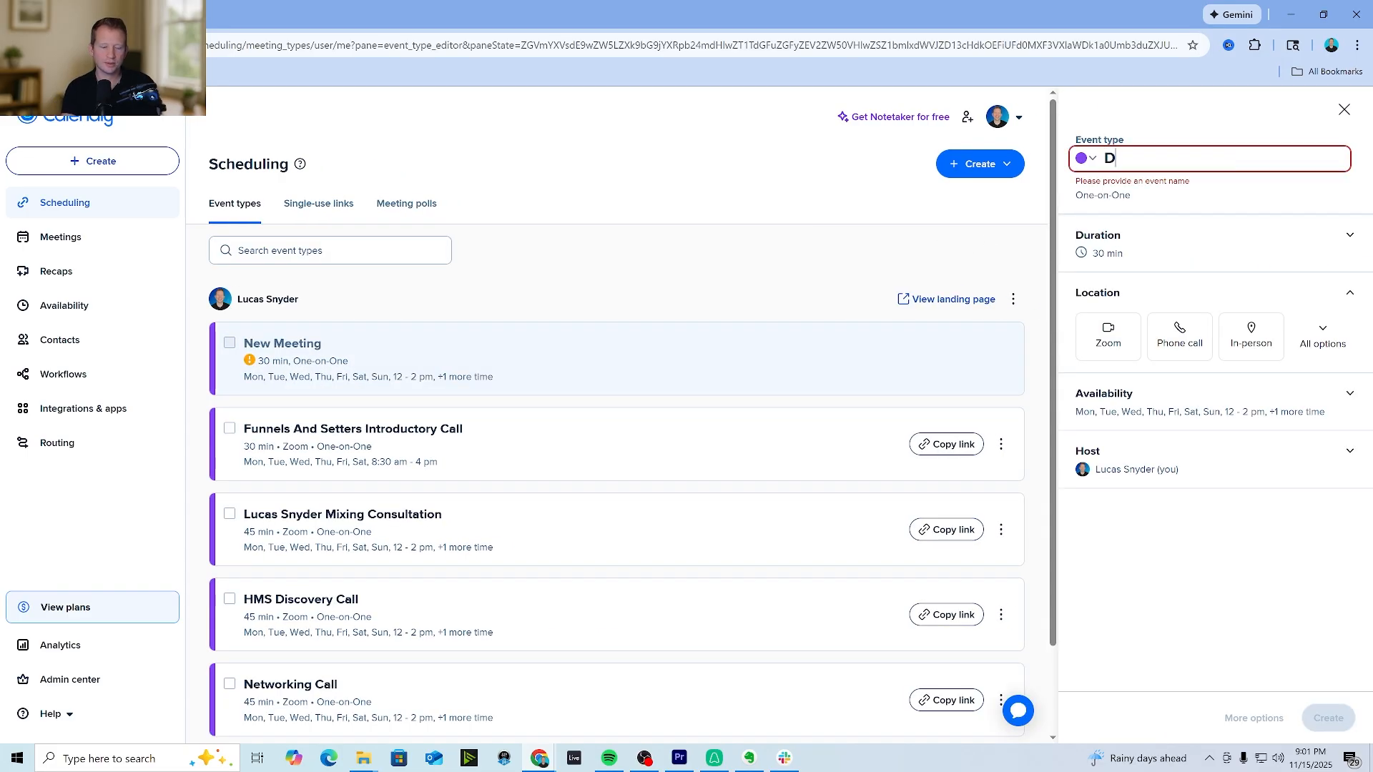
text(iscovery Ca)
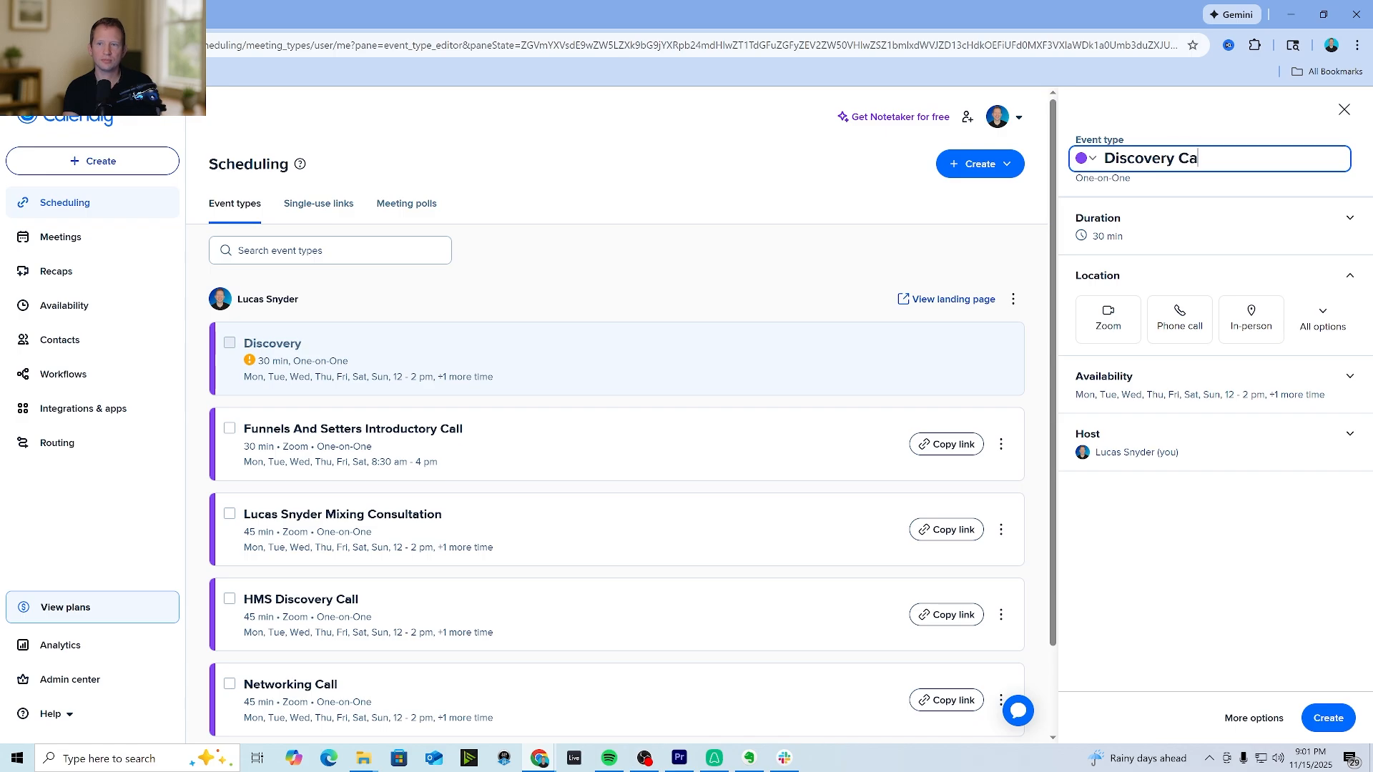
text(ll)
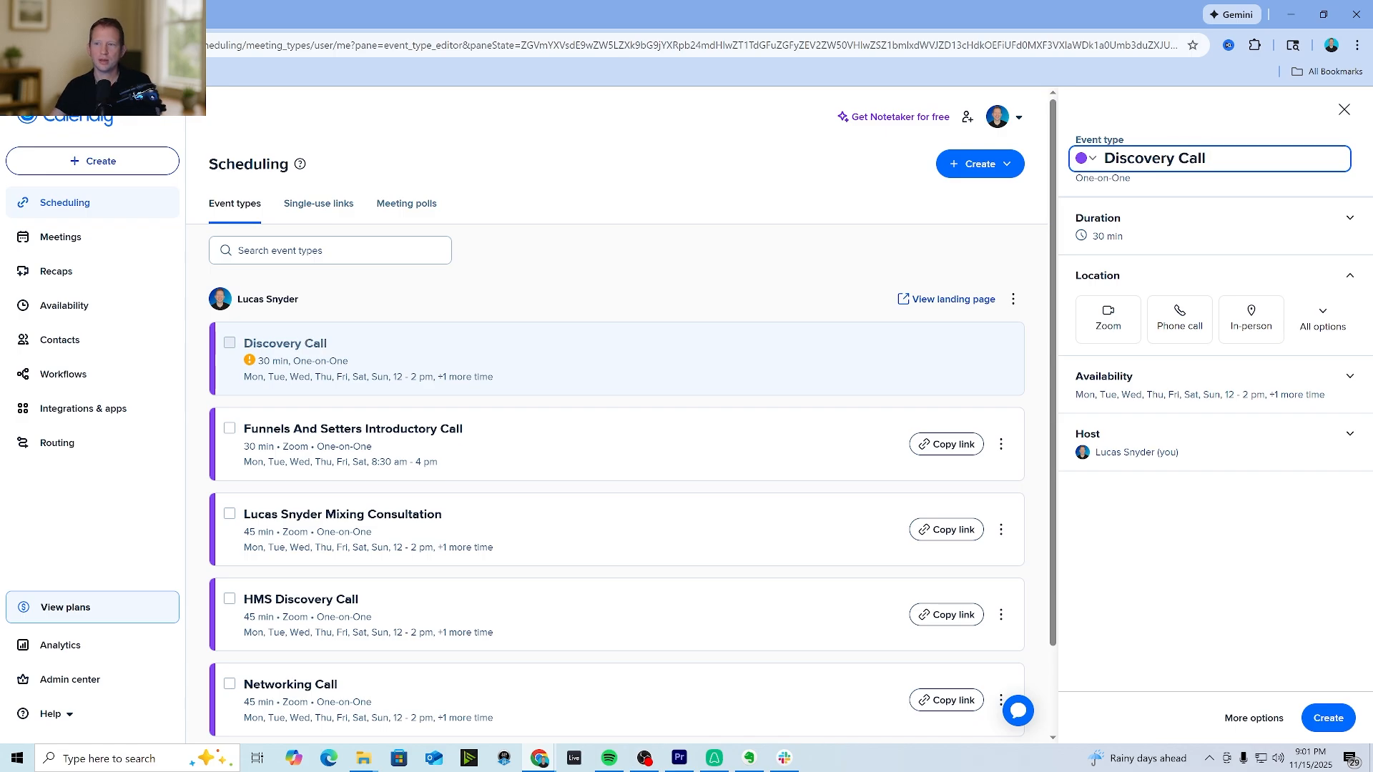
Set the Discovery Call's duration to 45 min
click(1355, 226)
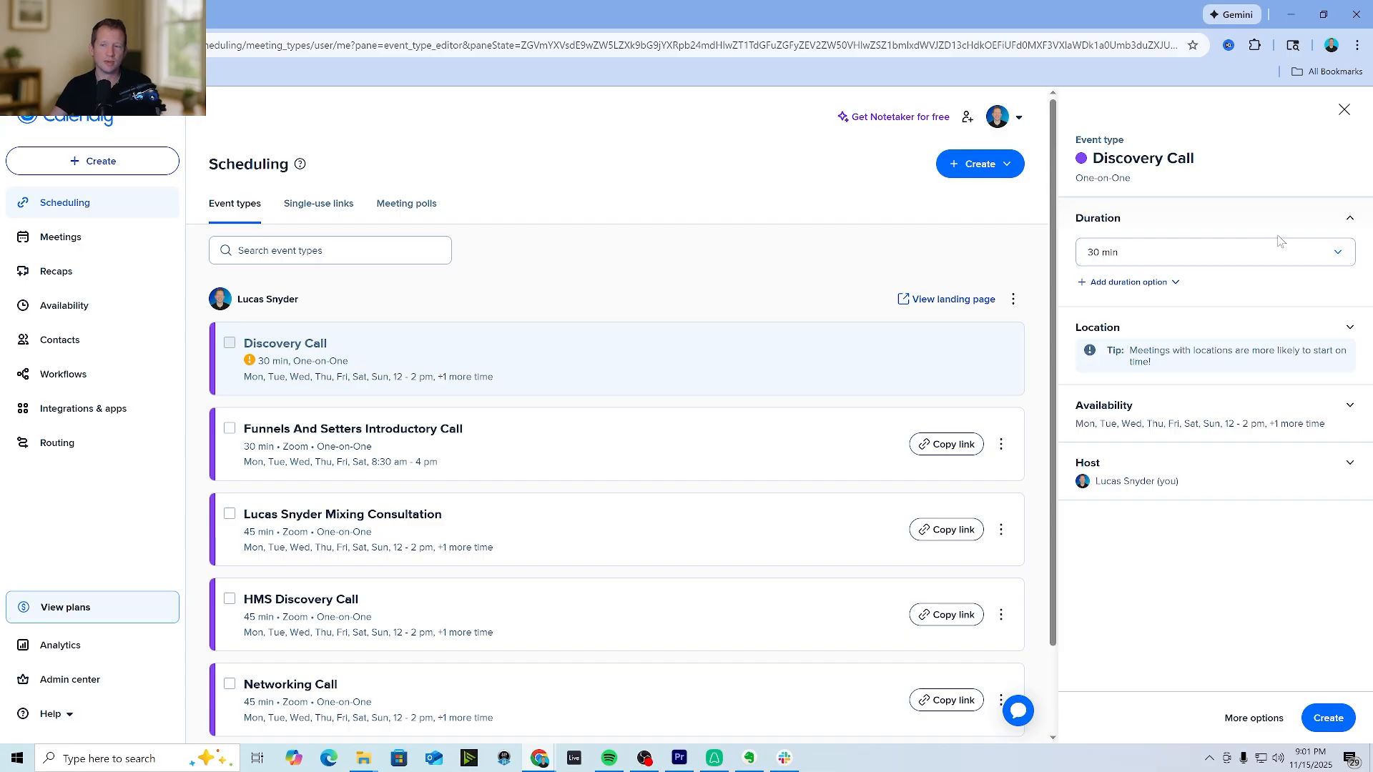
click(1322, 256)
click(1117, 338)
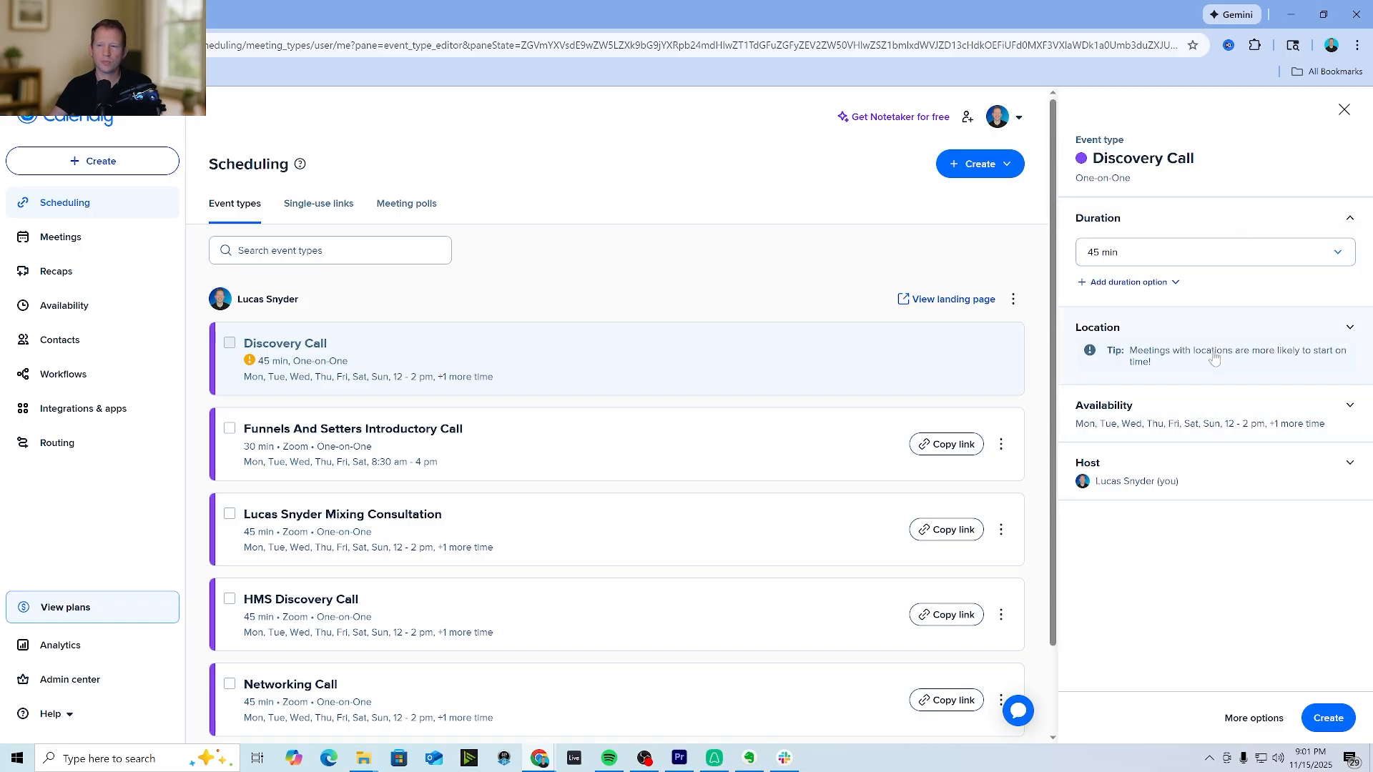
Set Zoom as the Discovery Call's location and add Phone call as a second location choice
click(1346, 330)
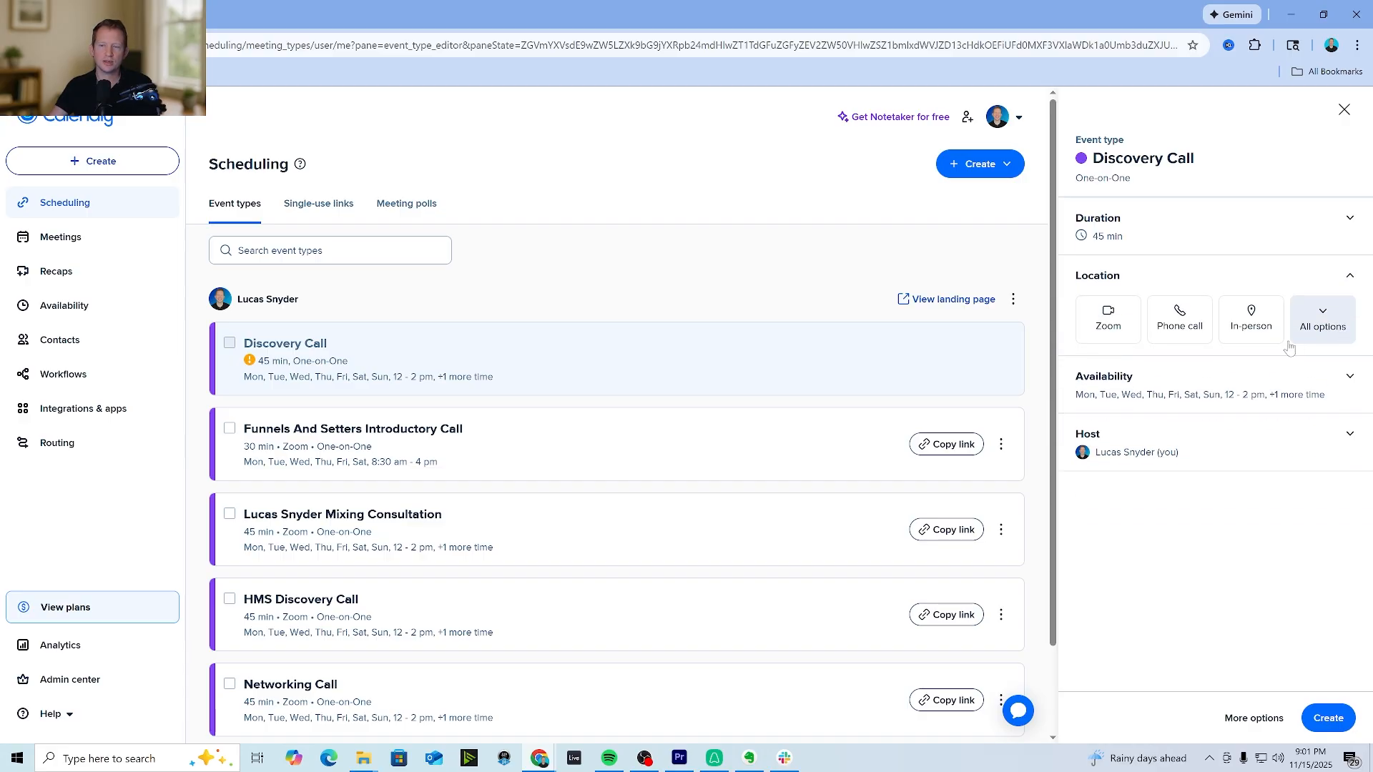
click(1112, 325)
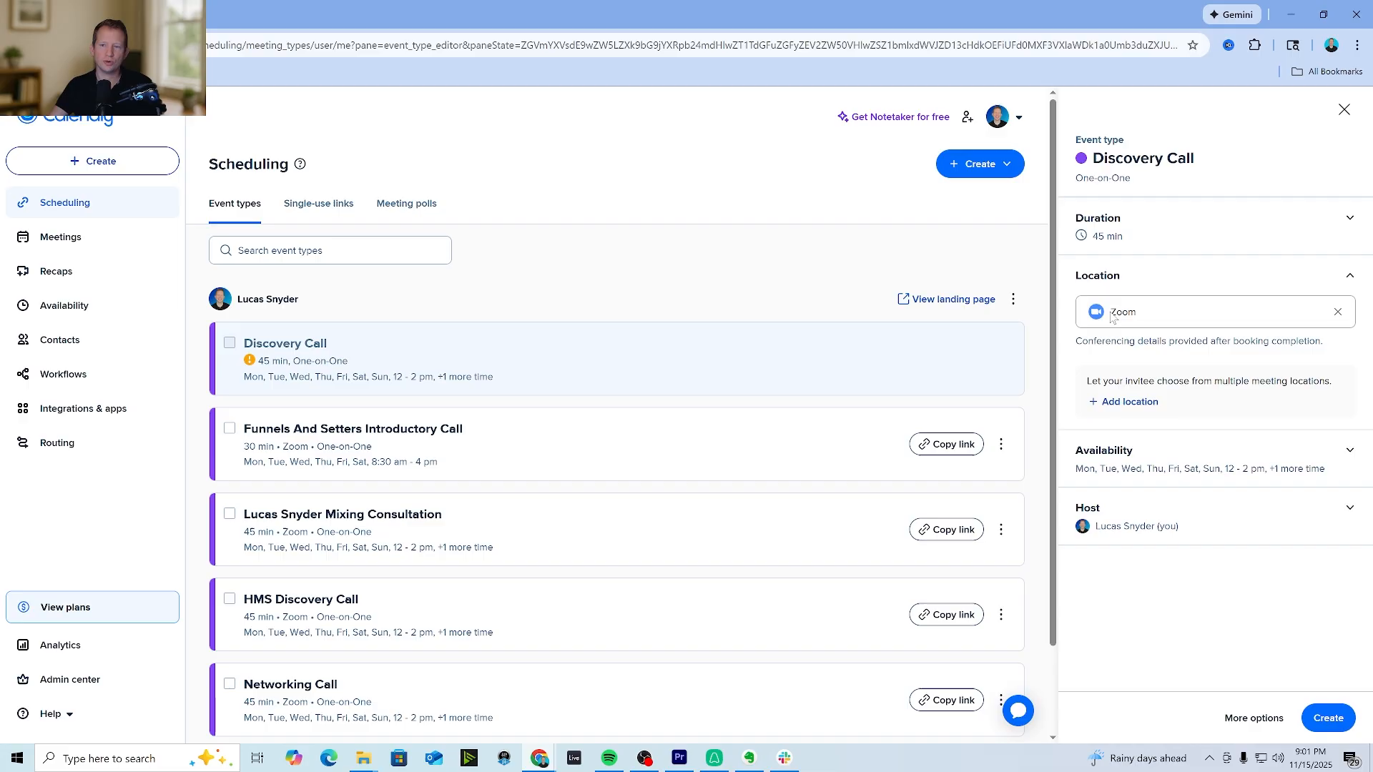
click(1130, 405)
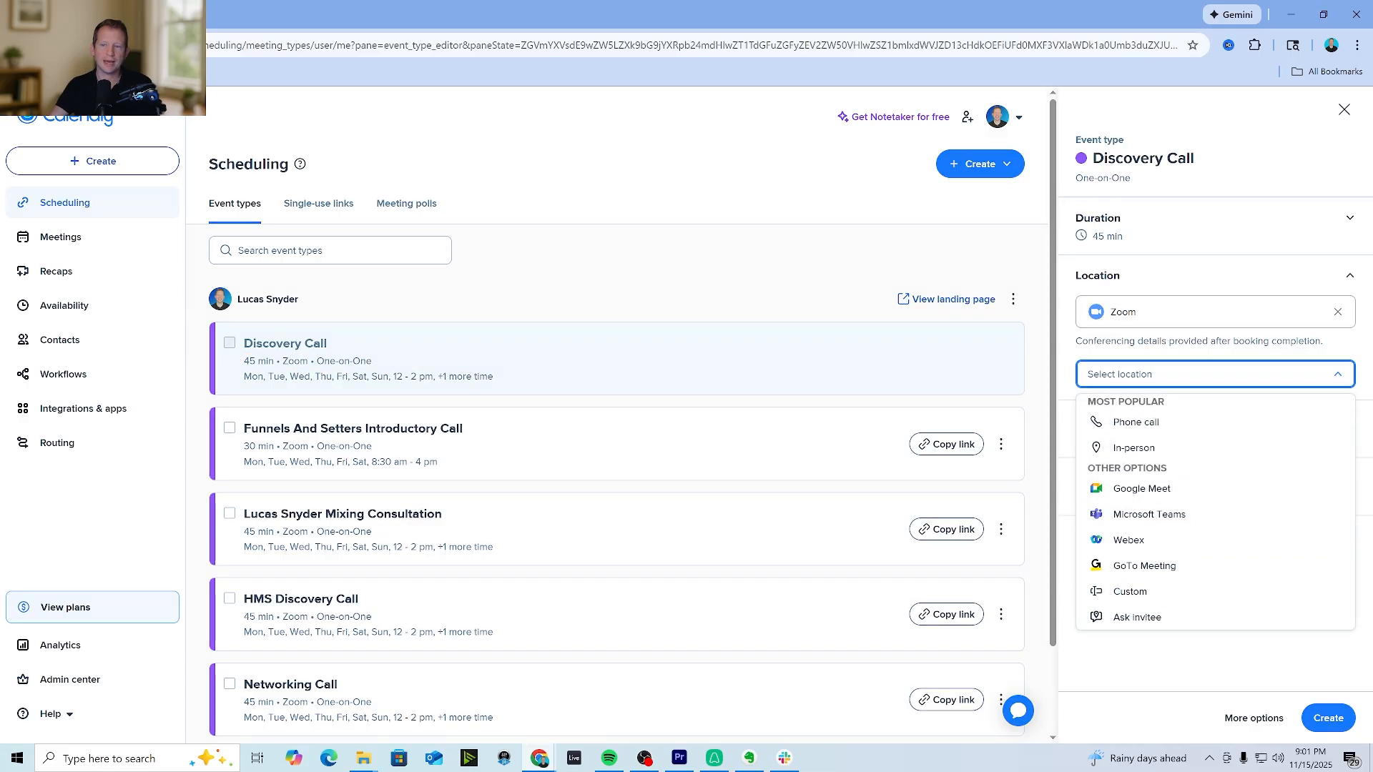
click(1139, 428)
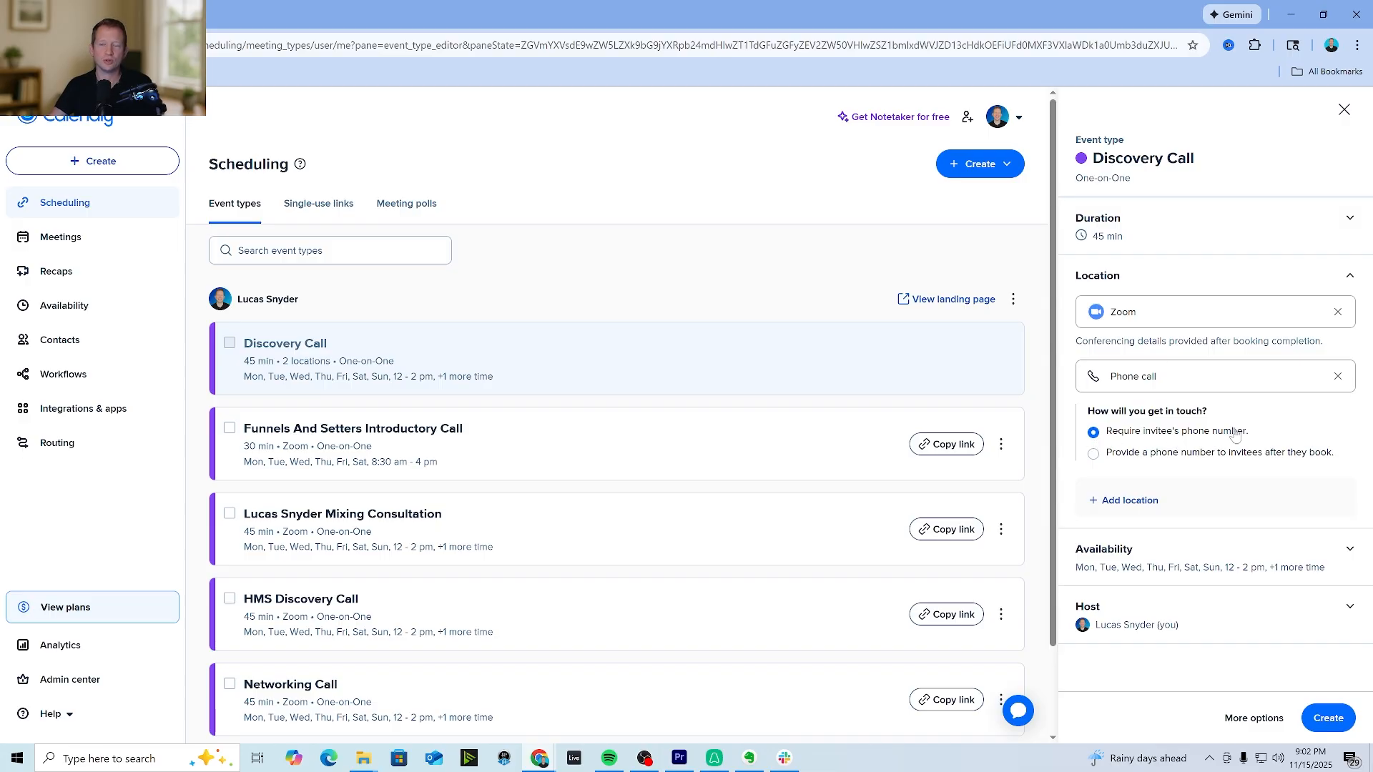
Review the Discovery Call's weekly availability and switch its schedule to Custom
click(1349, 549)
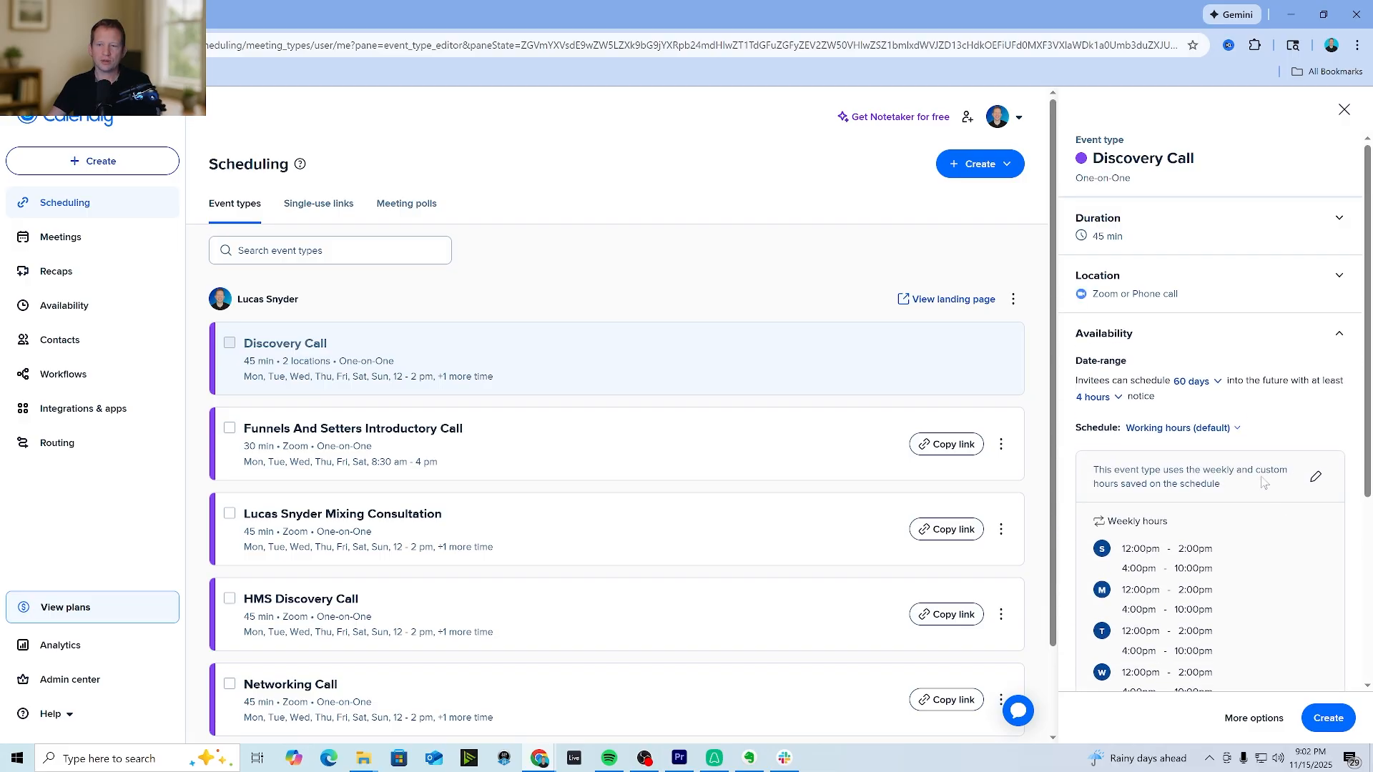
scroll(1261, 483, down, 2)
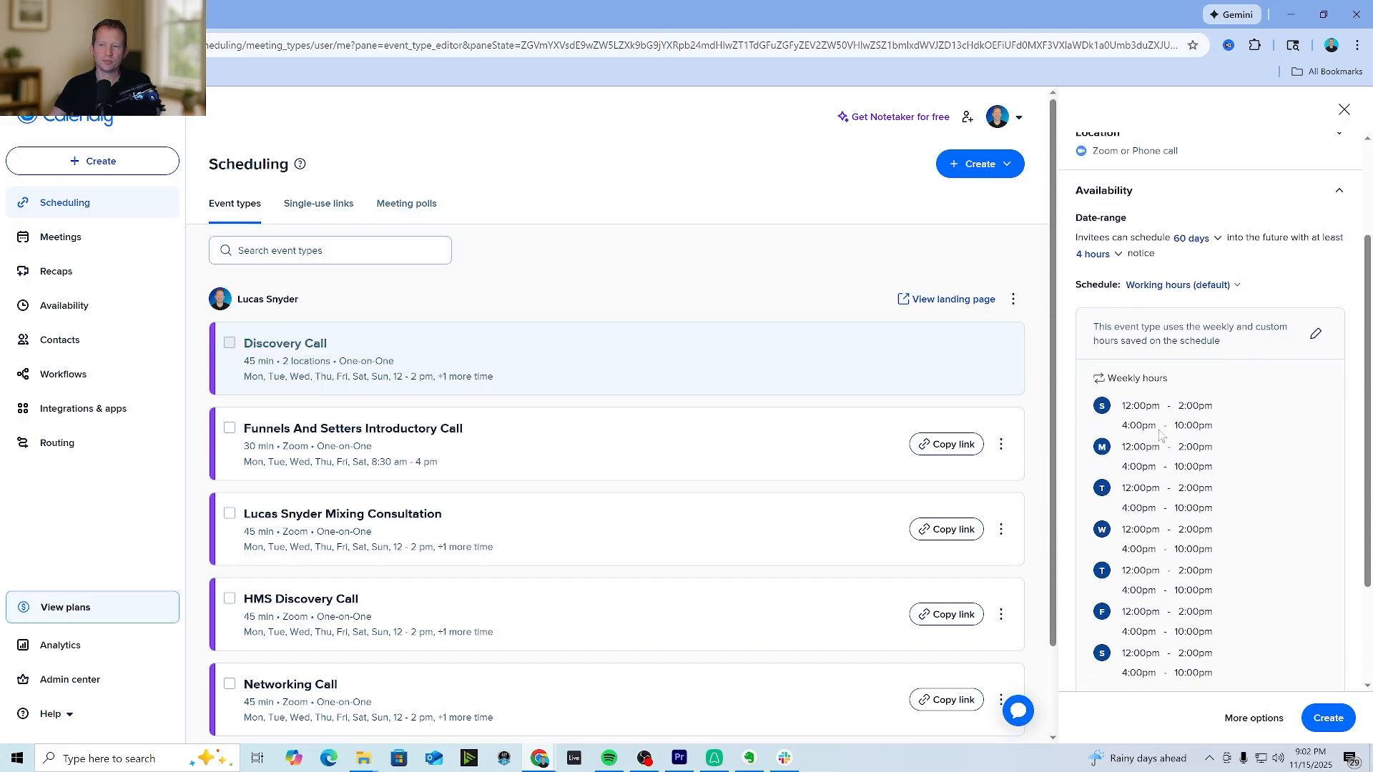
scroll(1216, 401, down, 2)
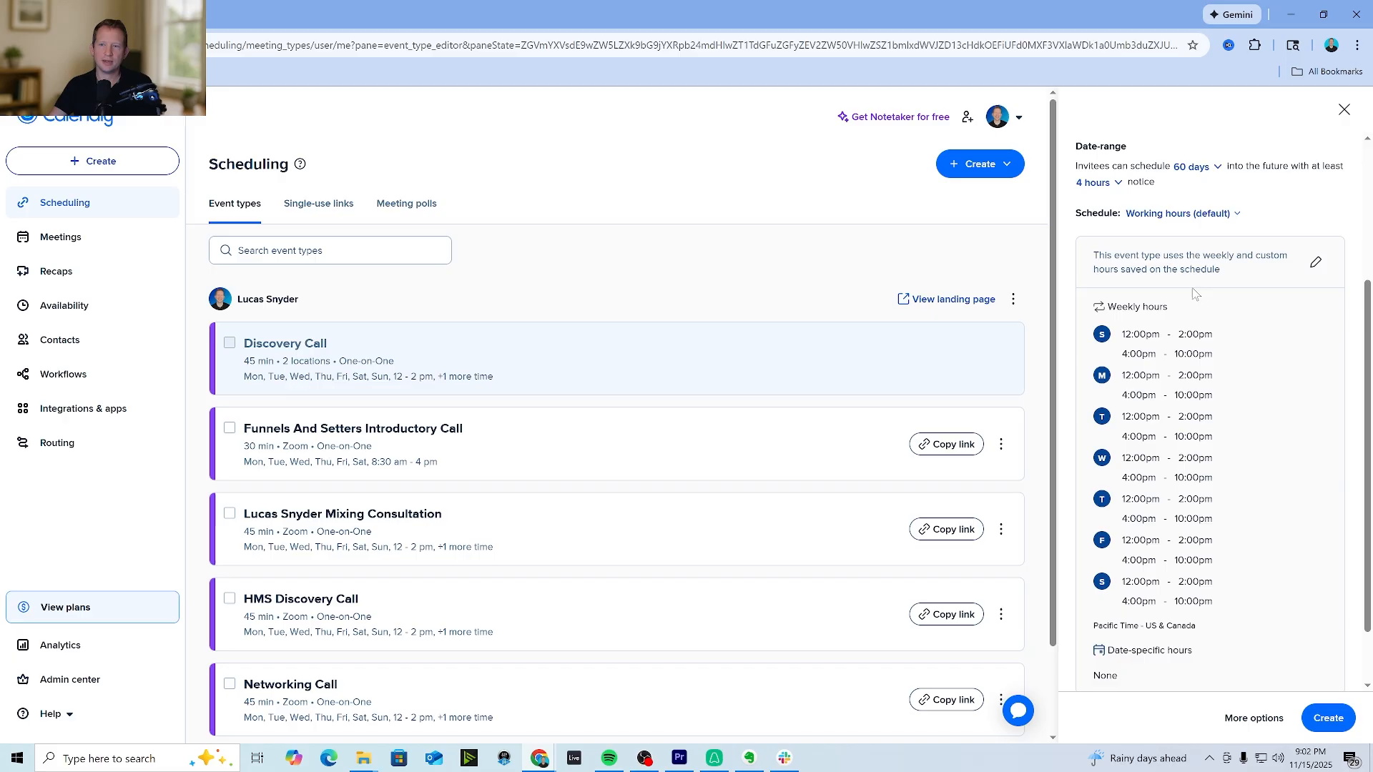
scroll(1153, 293, up, 2)
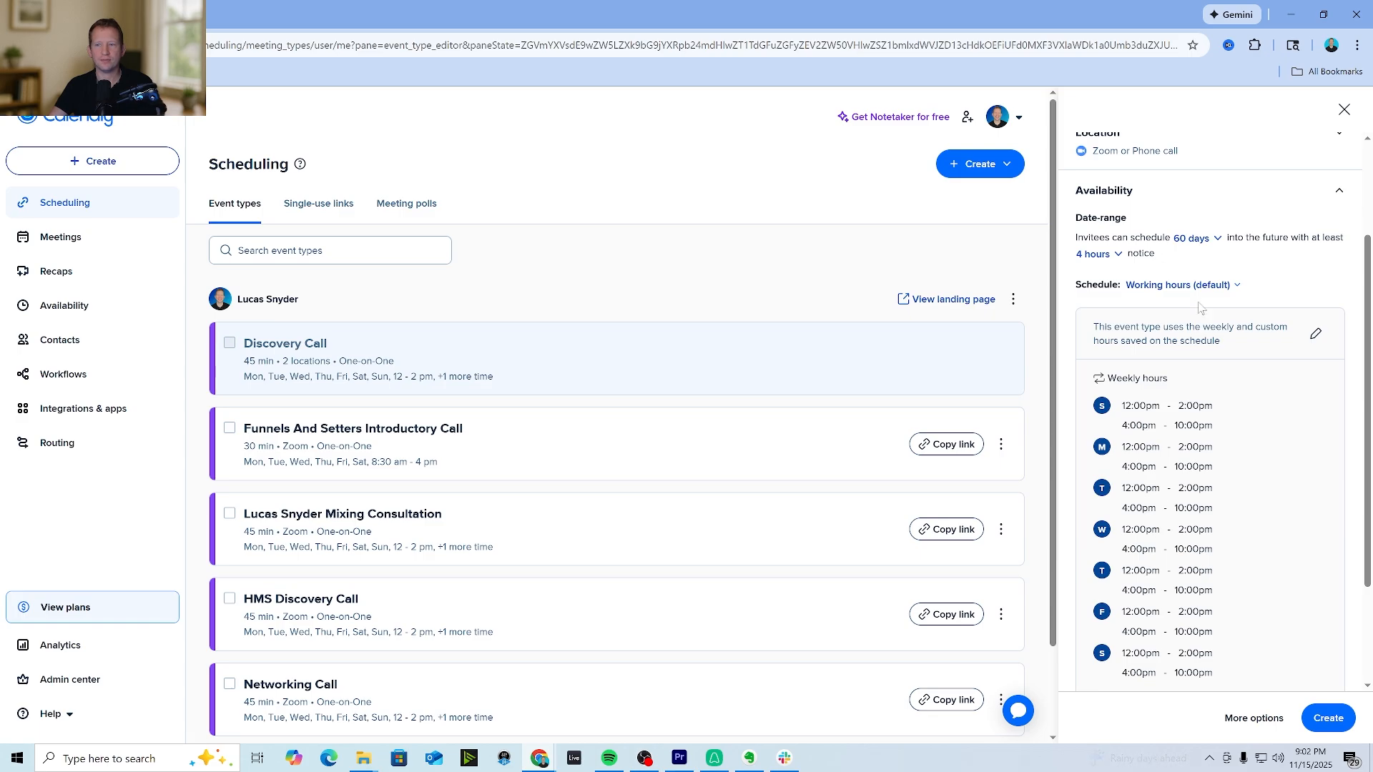
click(1219, 287)
click(1170, 353)
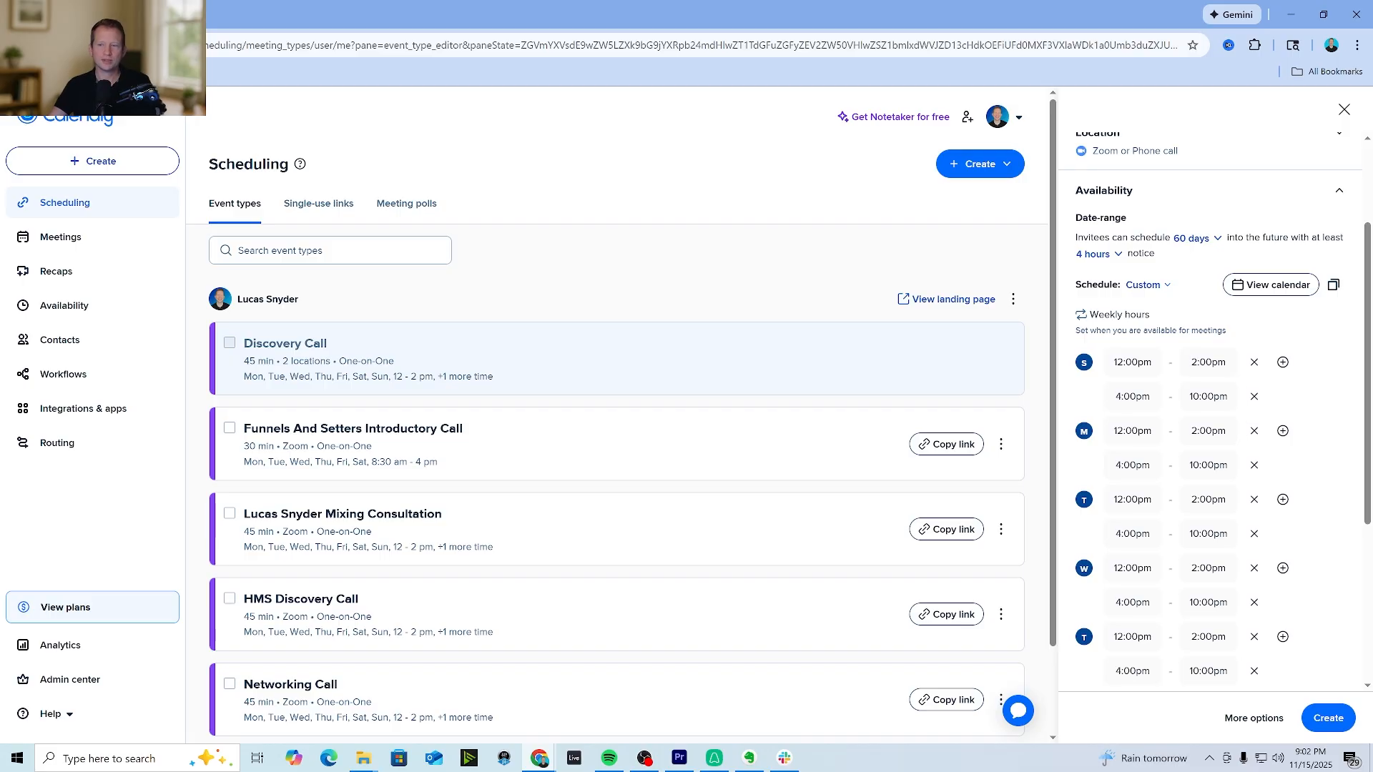
Replace both of Monday's time ranges with a single 9:00am to 12:00pm range
scroll(1241, 472, down, 1)
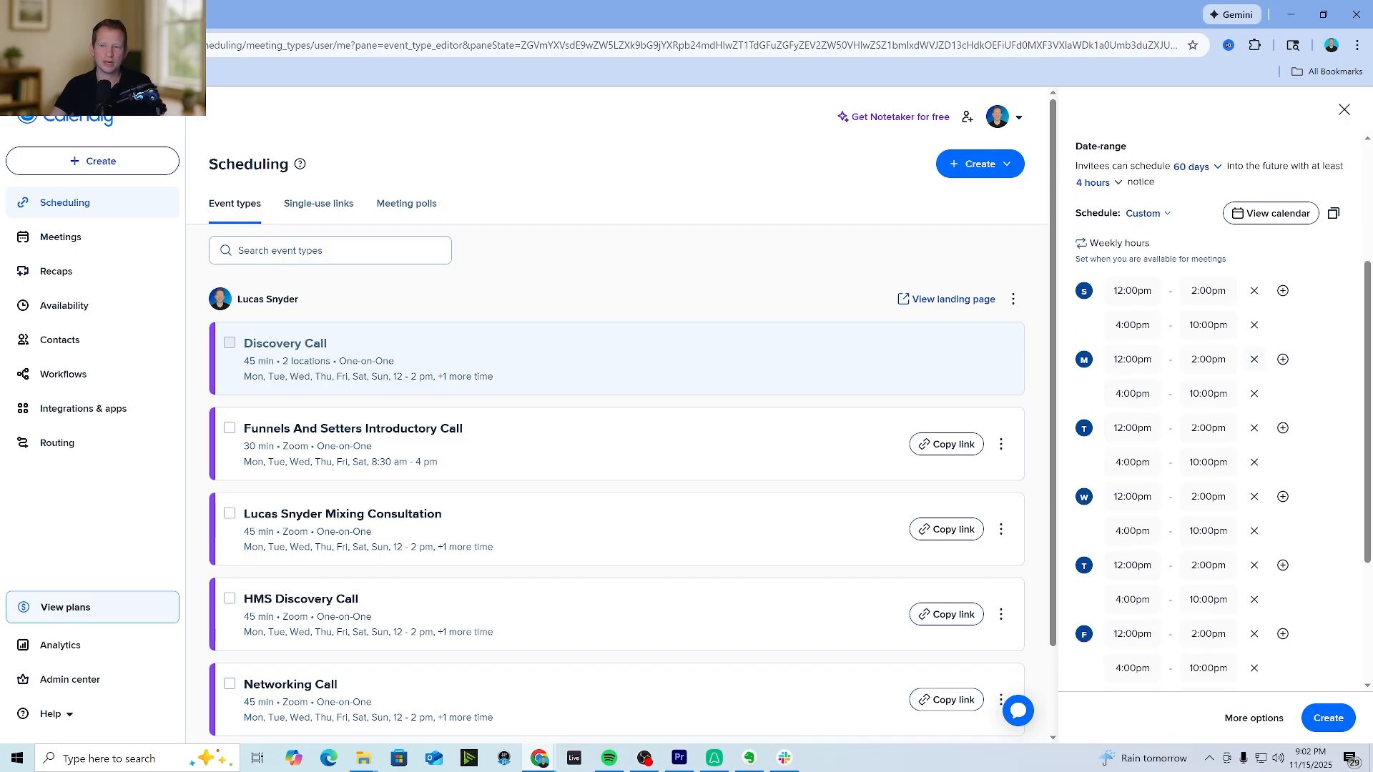
click(1254, 363)
click(1254, 361)
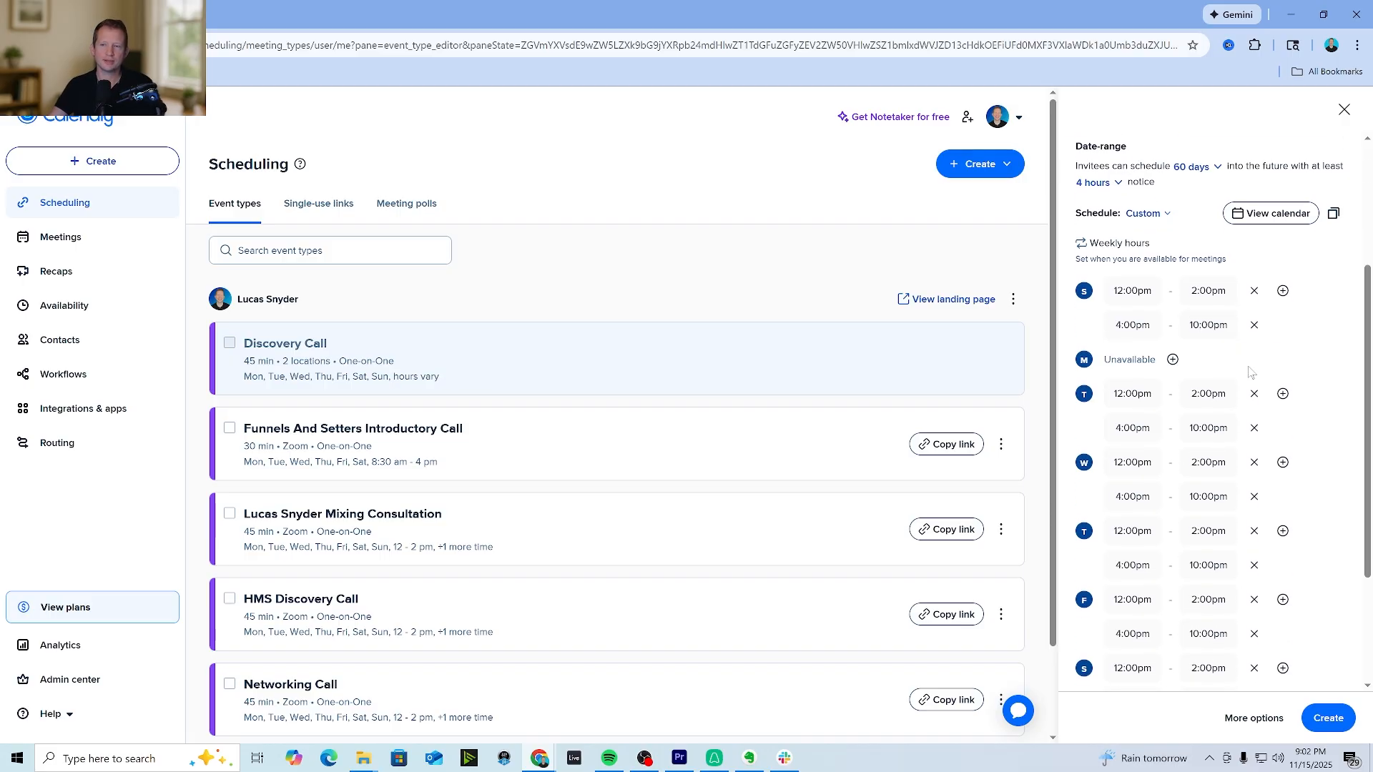
click(1171, 361)
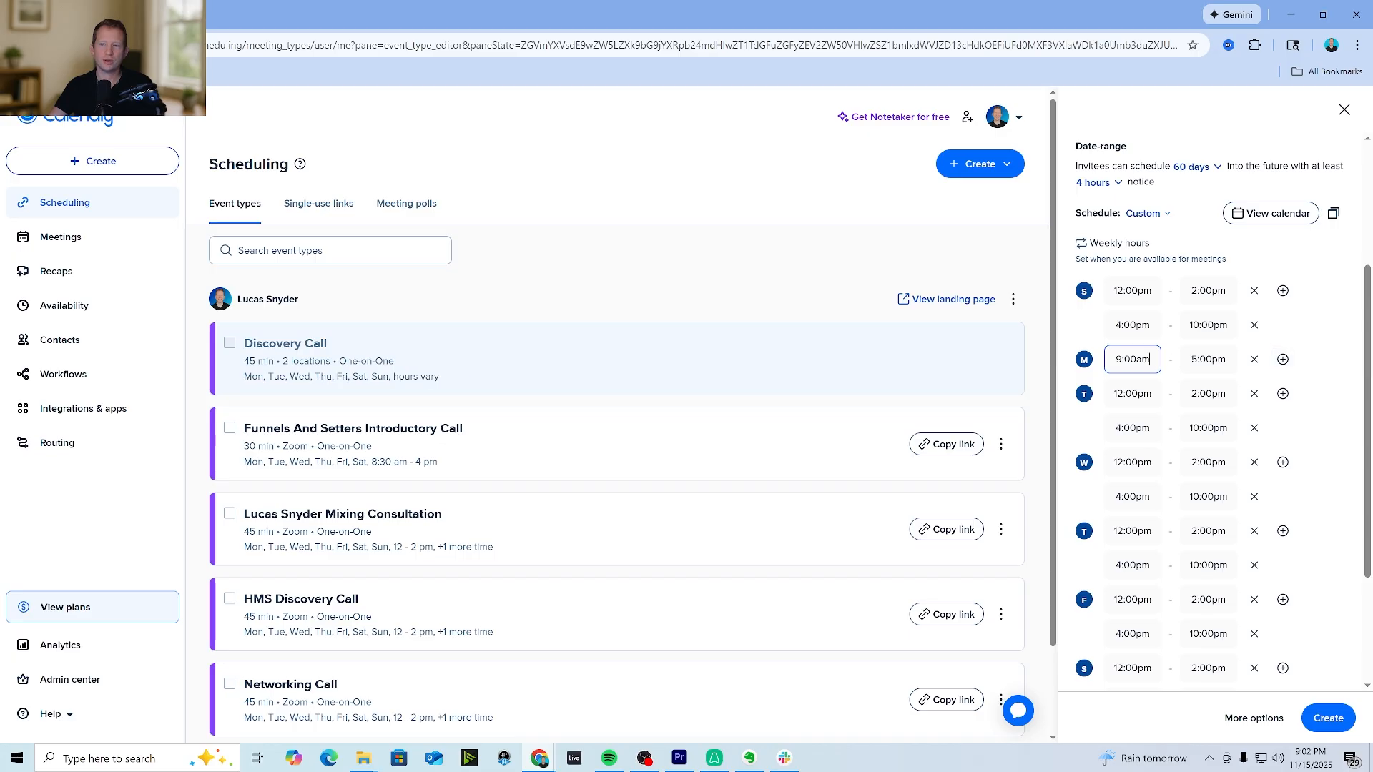
click(1208, 359)
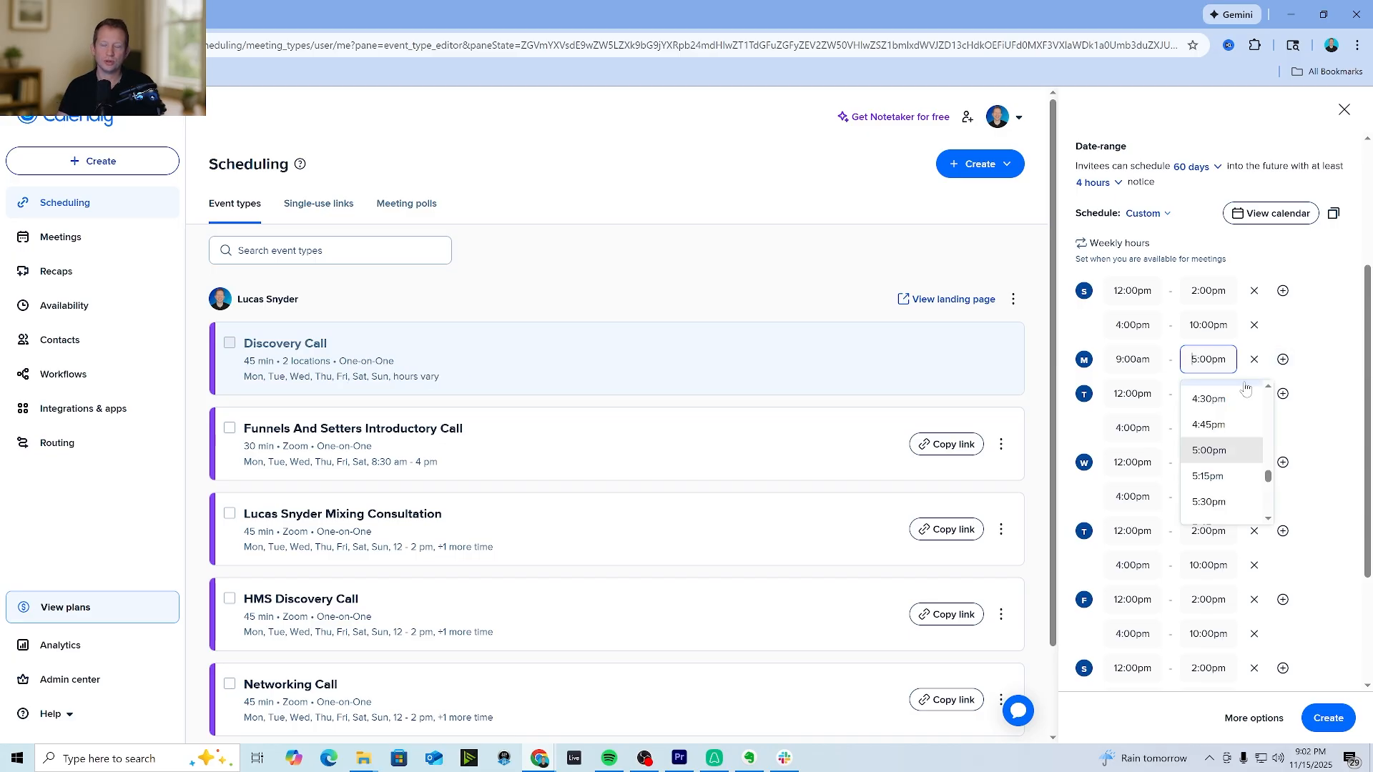
scroll(1216, 436, up, 6)
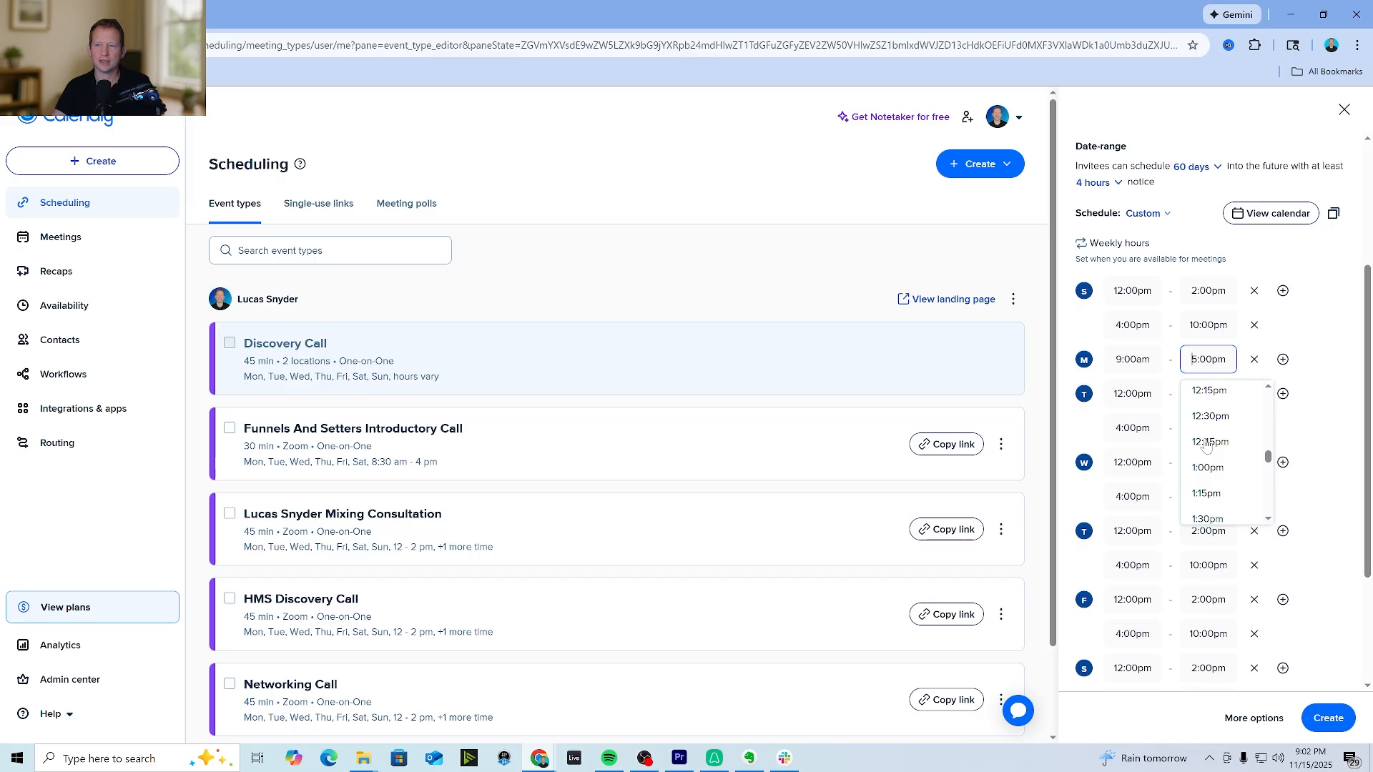
scroll(1206, 445, up, 2)
click(1208, 435)
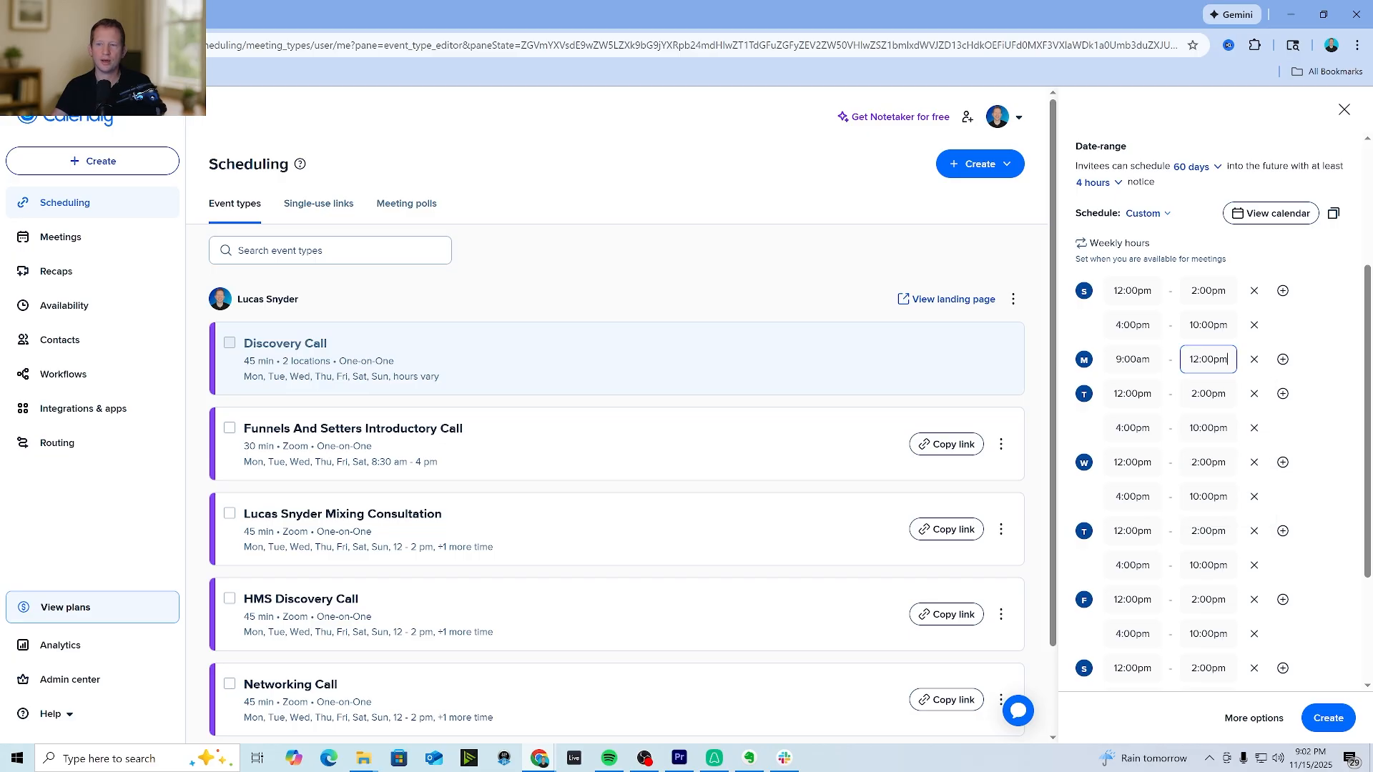
Add a second Monday time range from 1:00pm to 4:00pm and create the event type
click(1283, 360)
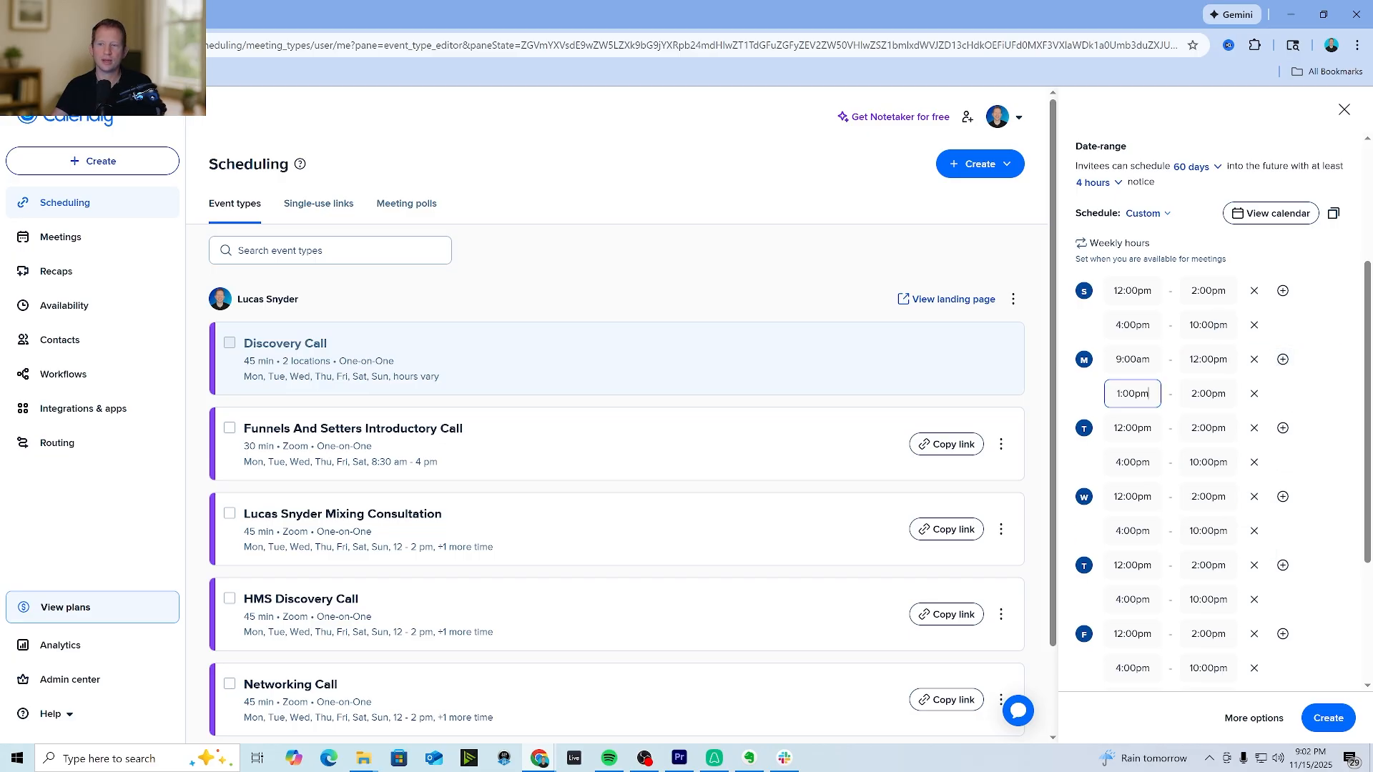
click(1208, 393)
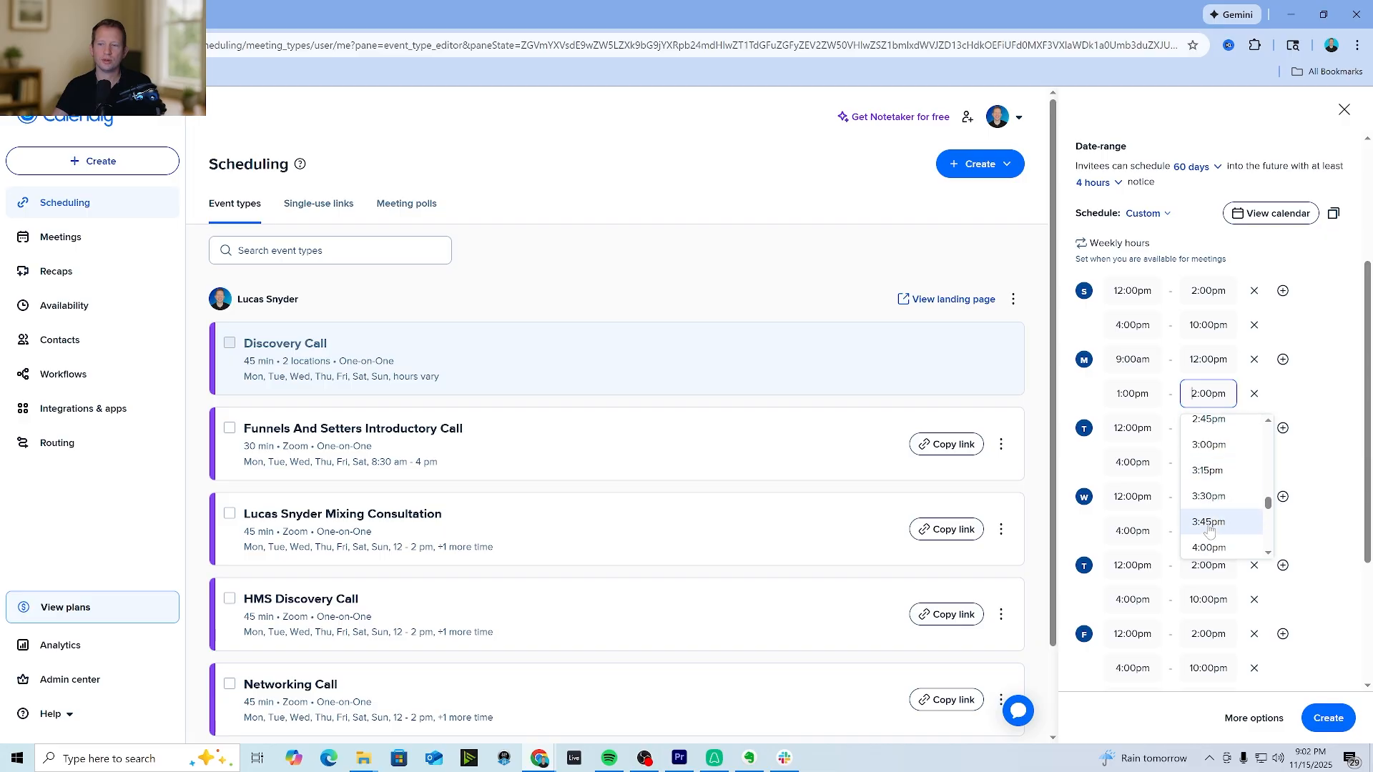
click(1209, 549)
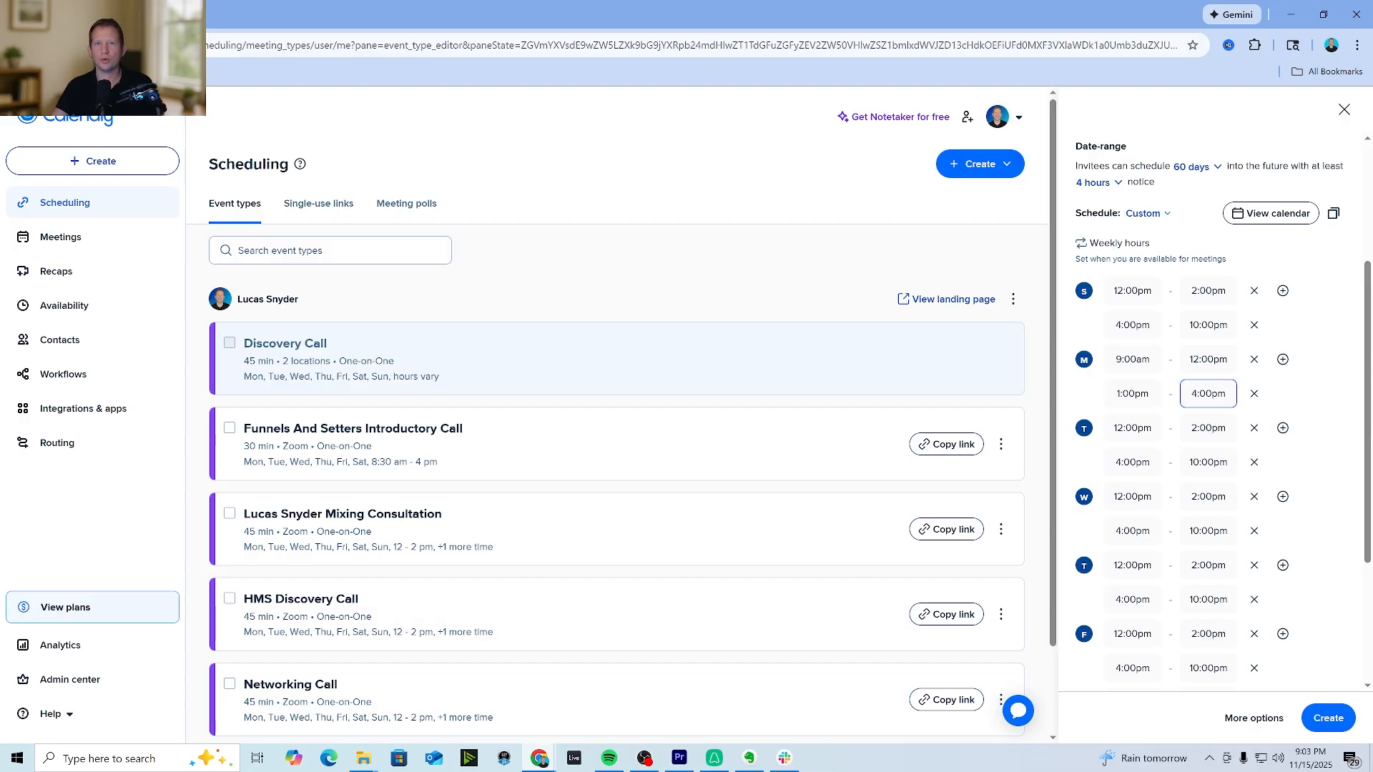
click(1311, 399)
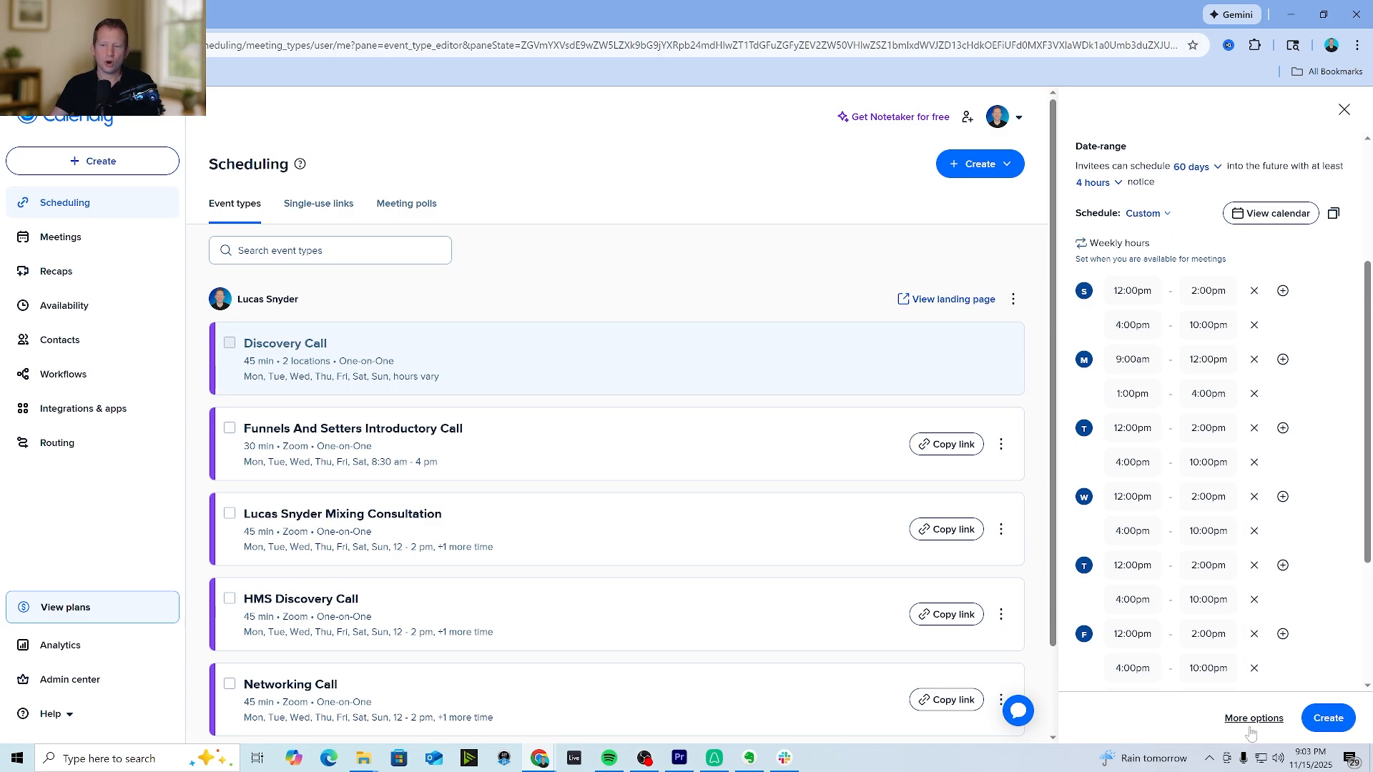
click(1330, 720)
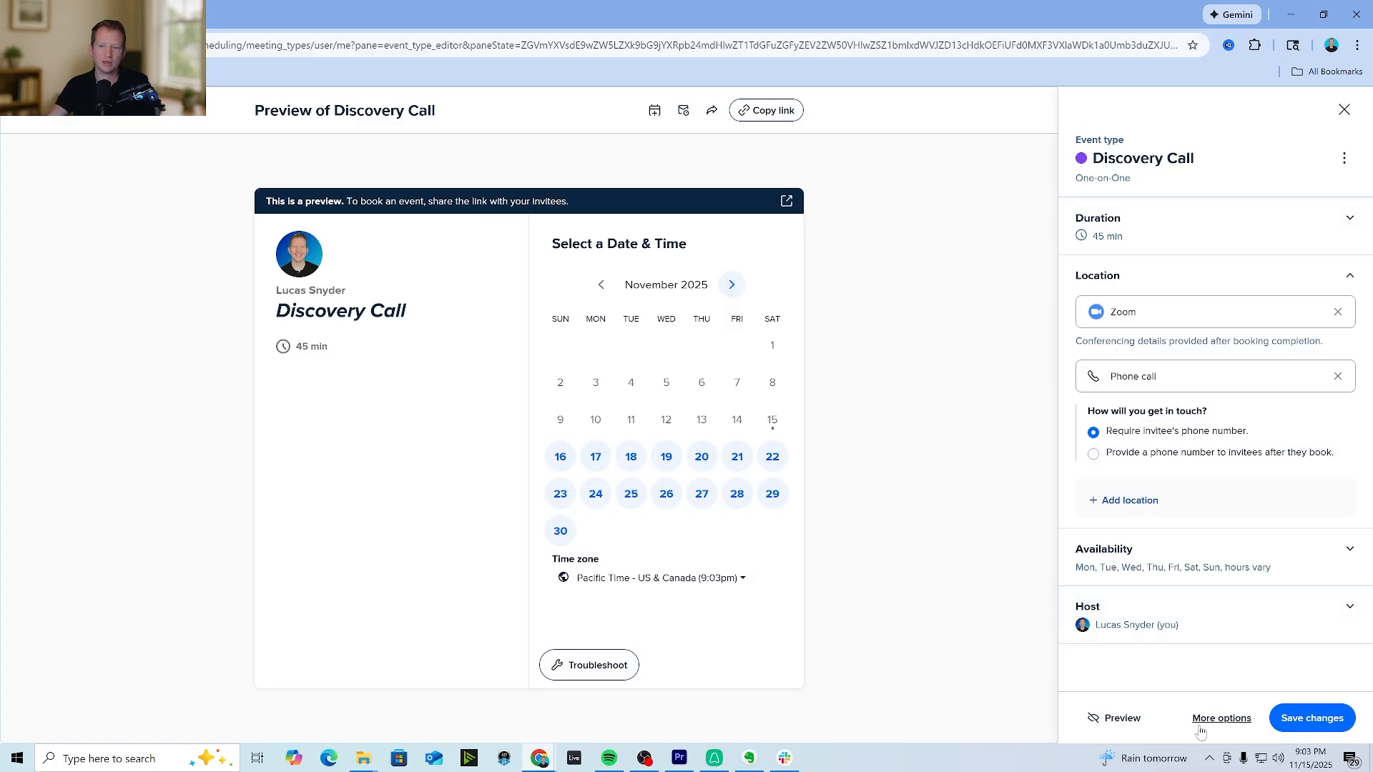
Examine the Discovery Call's invitee form, including invitee details, location options and the preparation question
click(1222, 723)
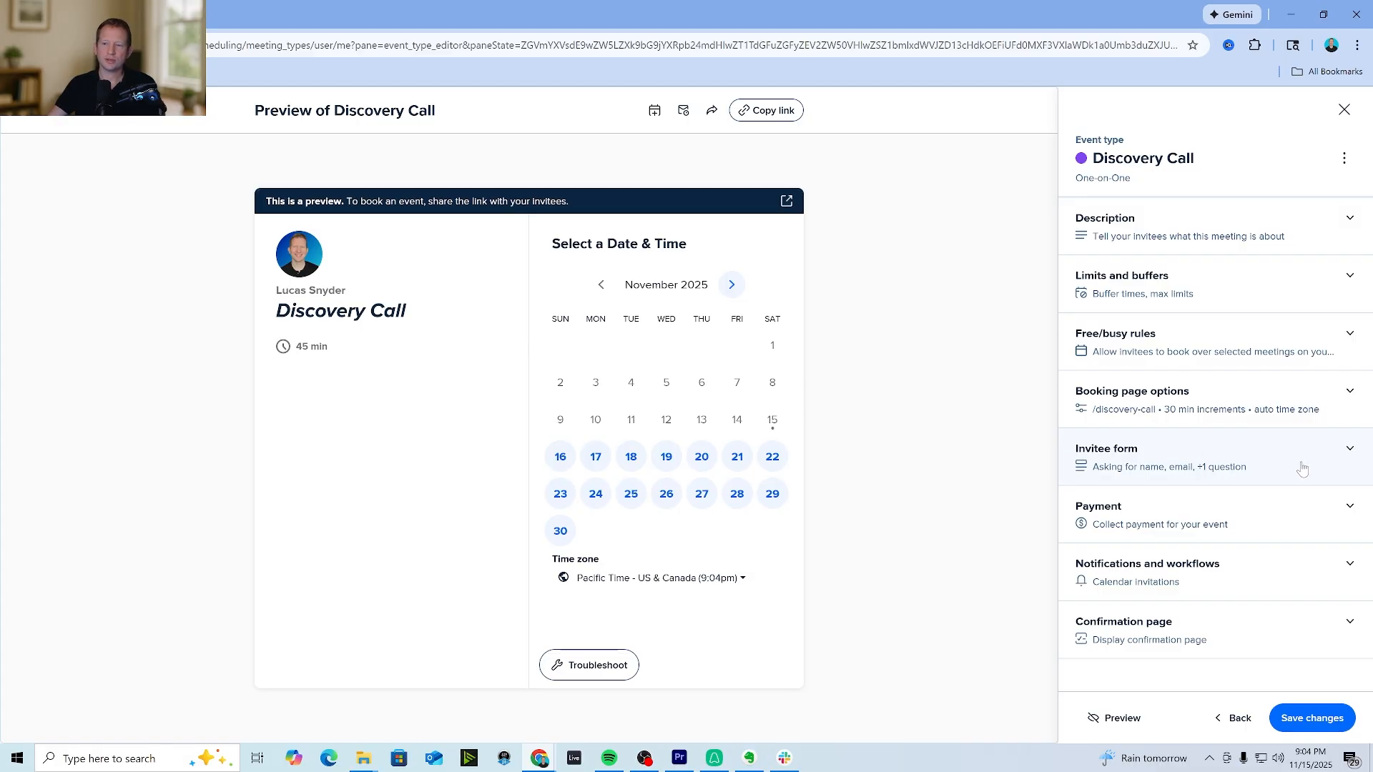
click(1326, 461)
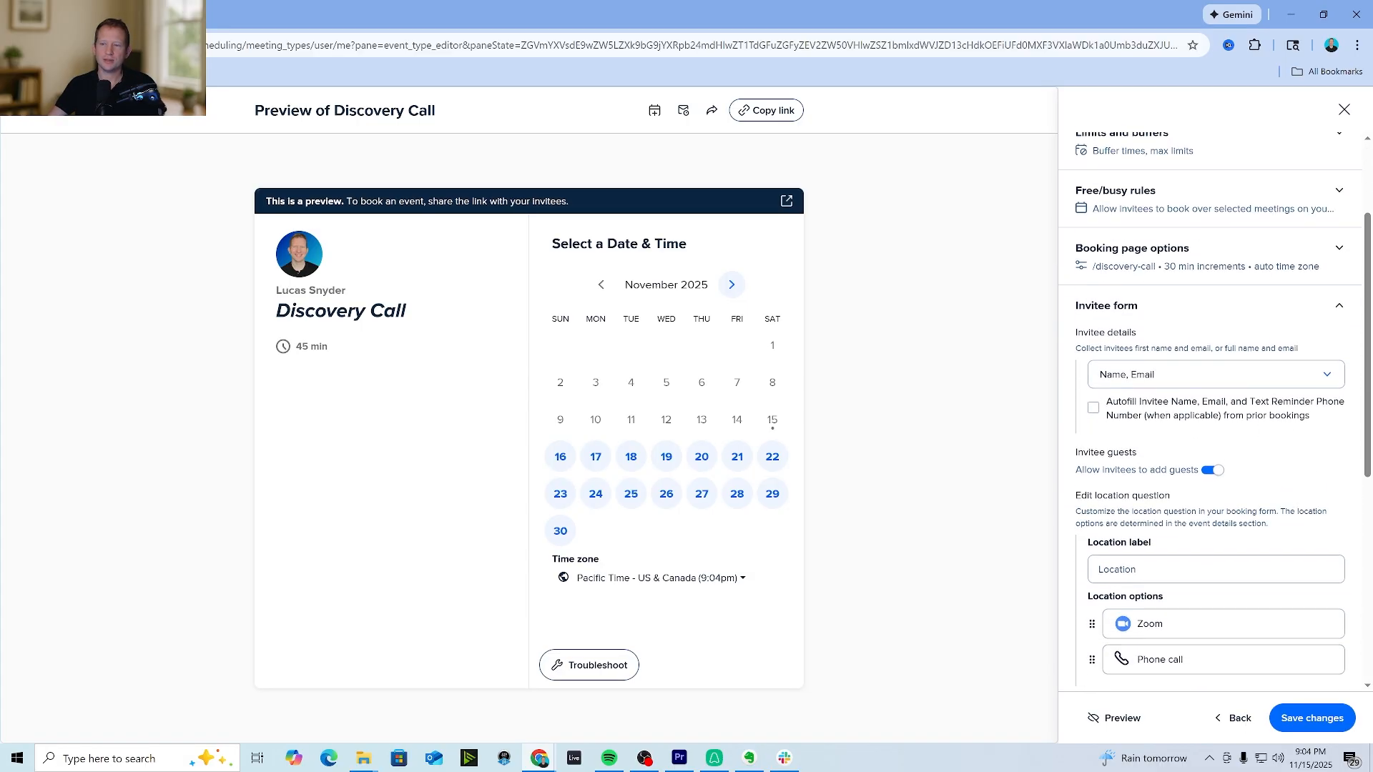
scroll(1233, 411, down, 1)
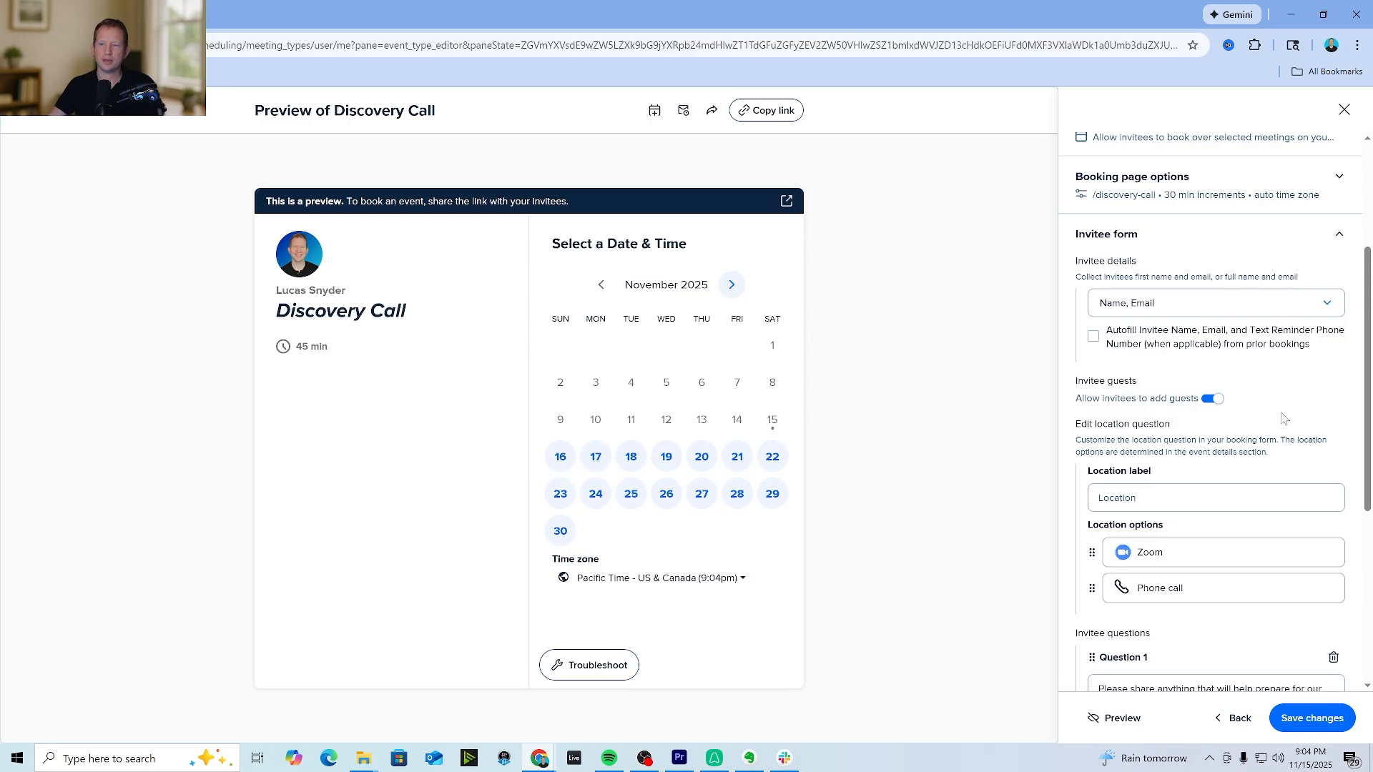
scroll(1282, 418, down, 1)
scroll(1169, 501, down, 1)
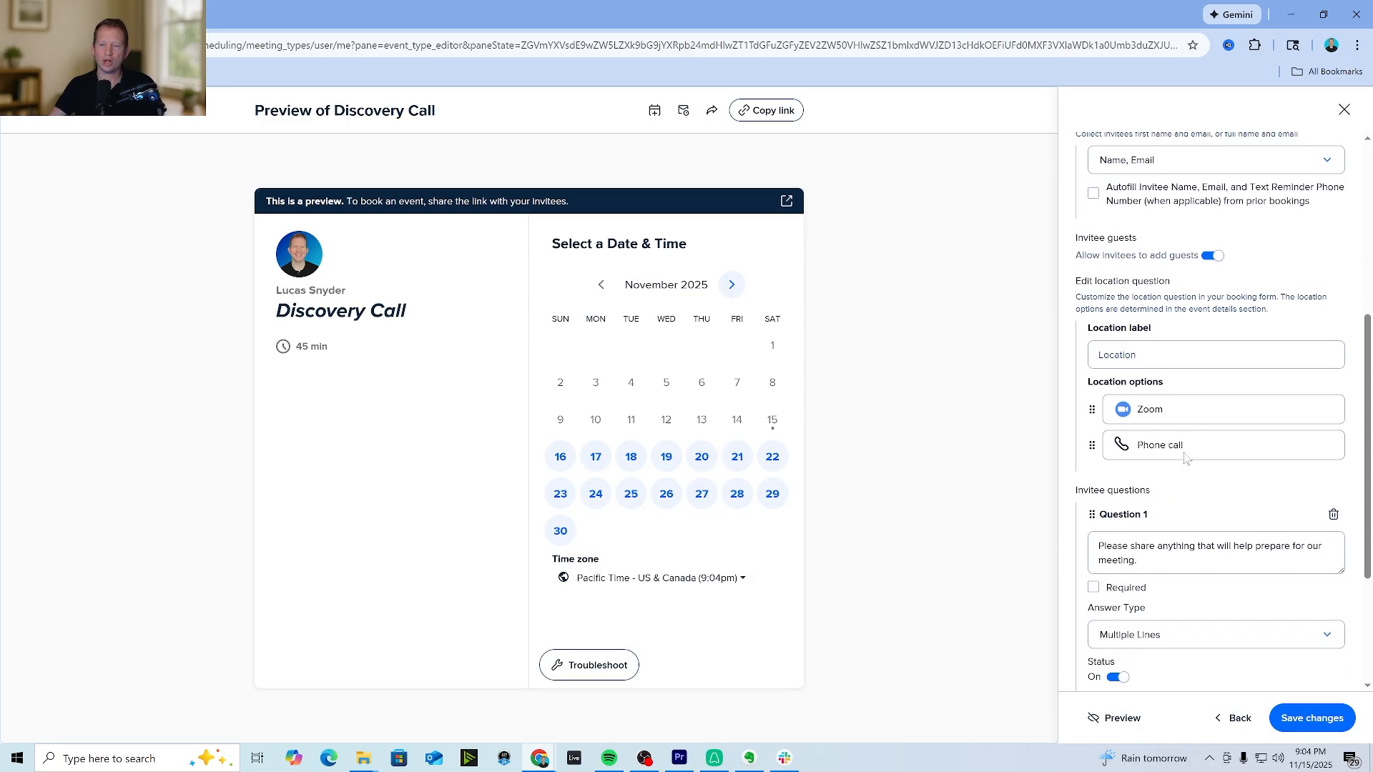
scroll(1220, 484, down, 1)
scroll(1224, 480, down, 1)
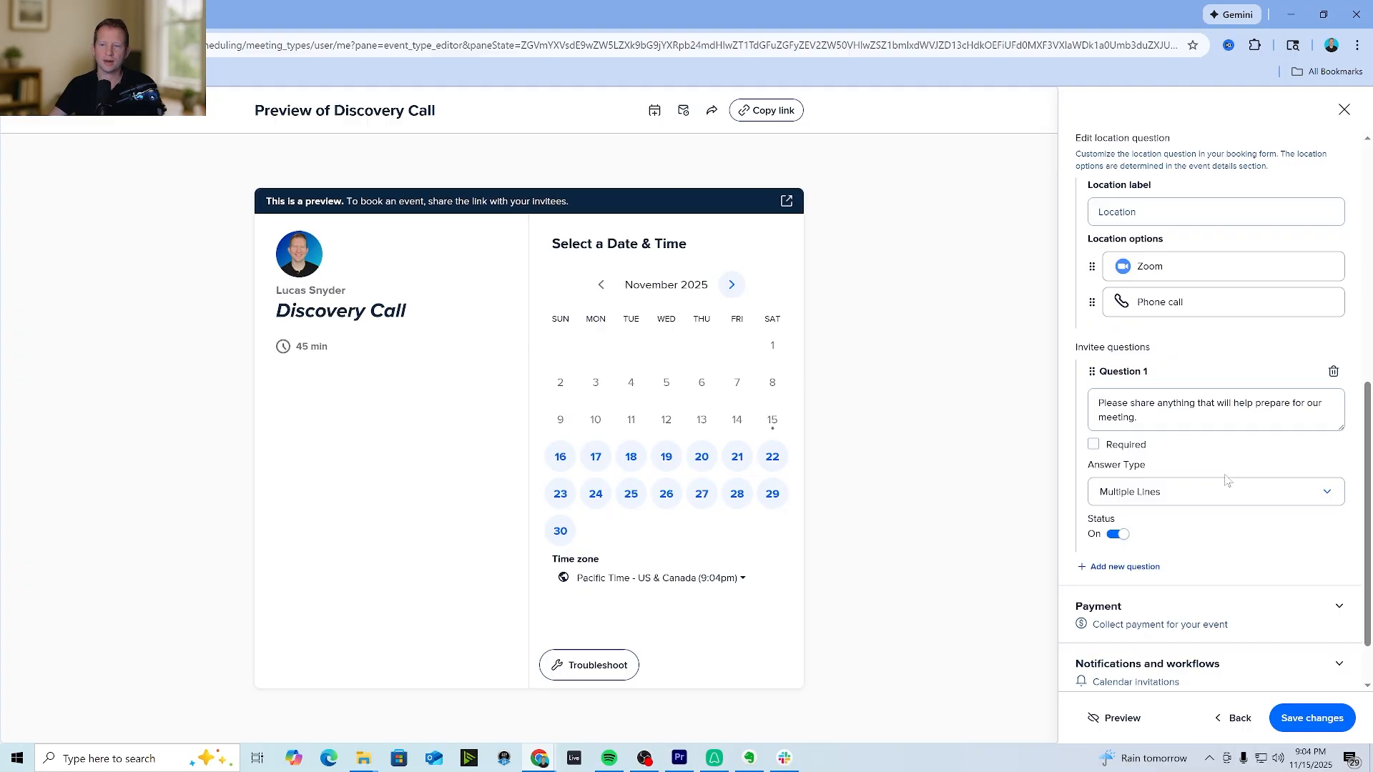
scroll(1240, 505, down, 1)
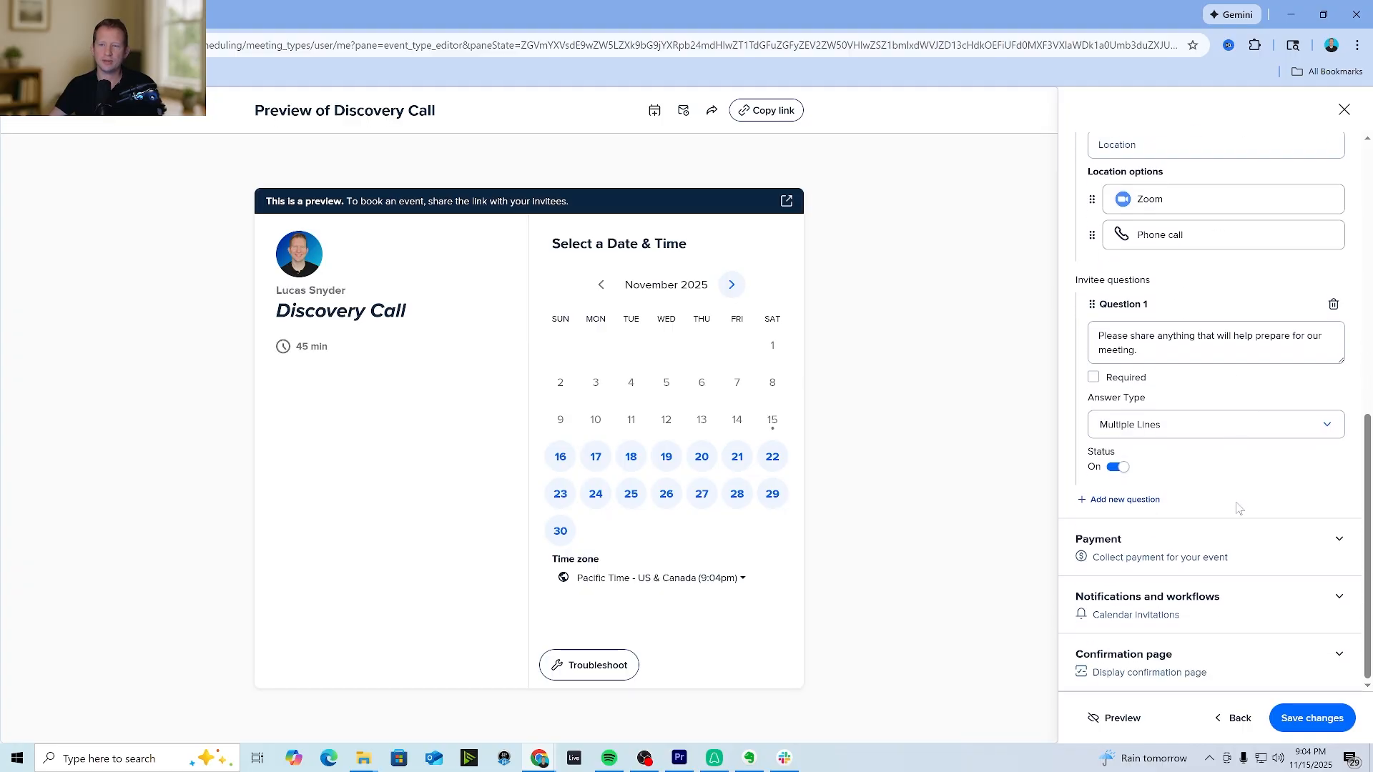
click(1187, 349)
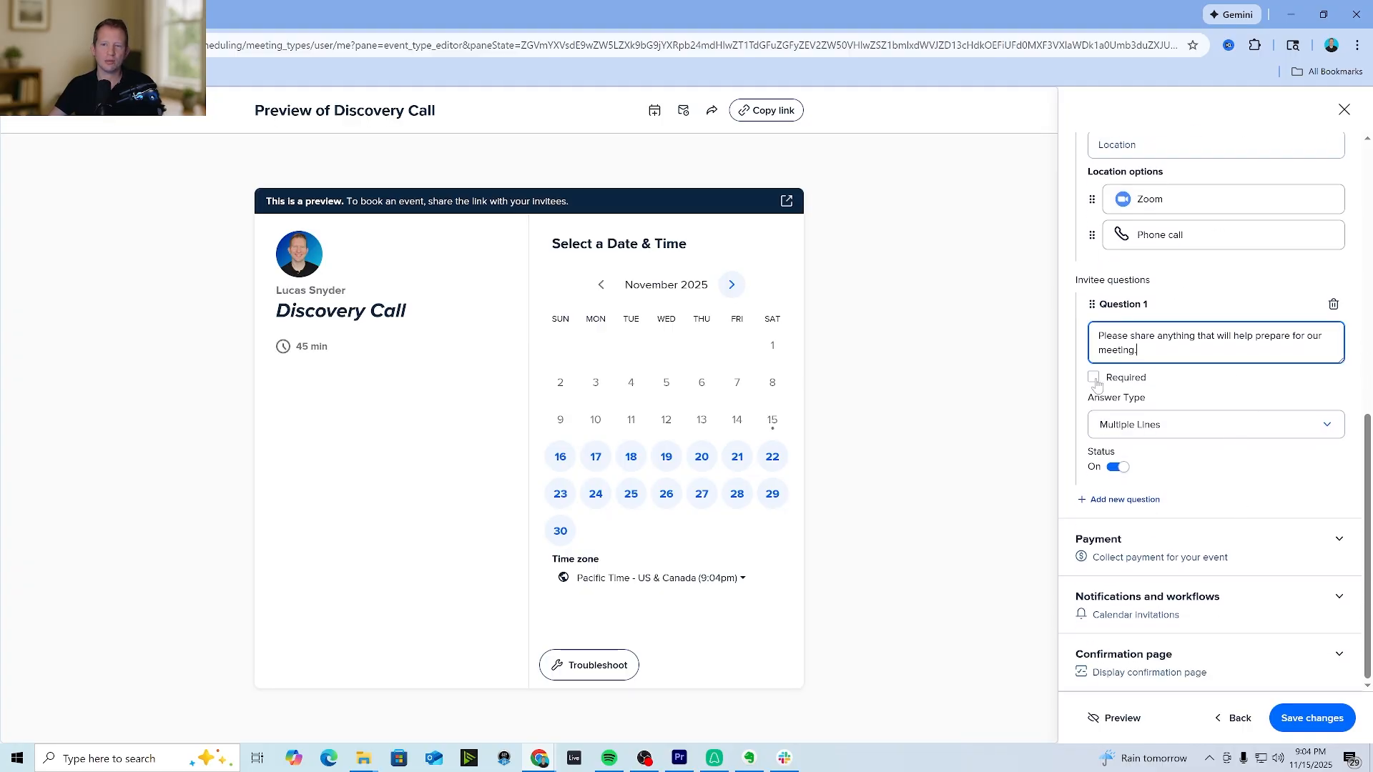
scroll(1195, 400, up, 3)
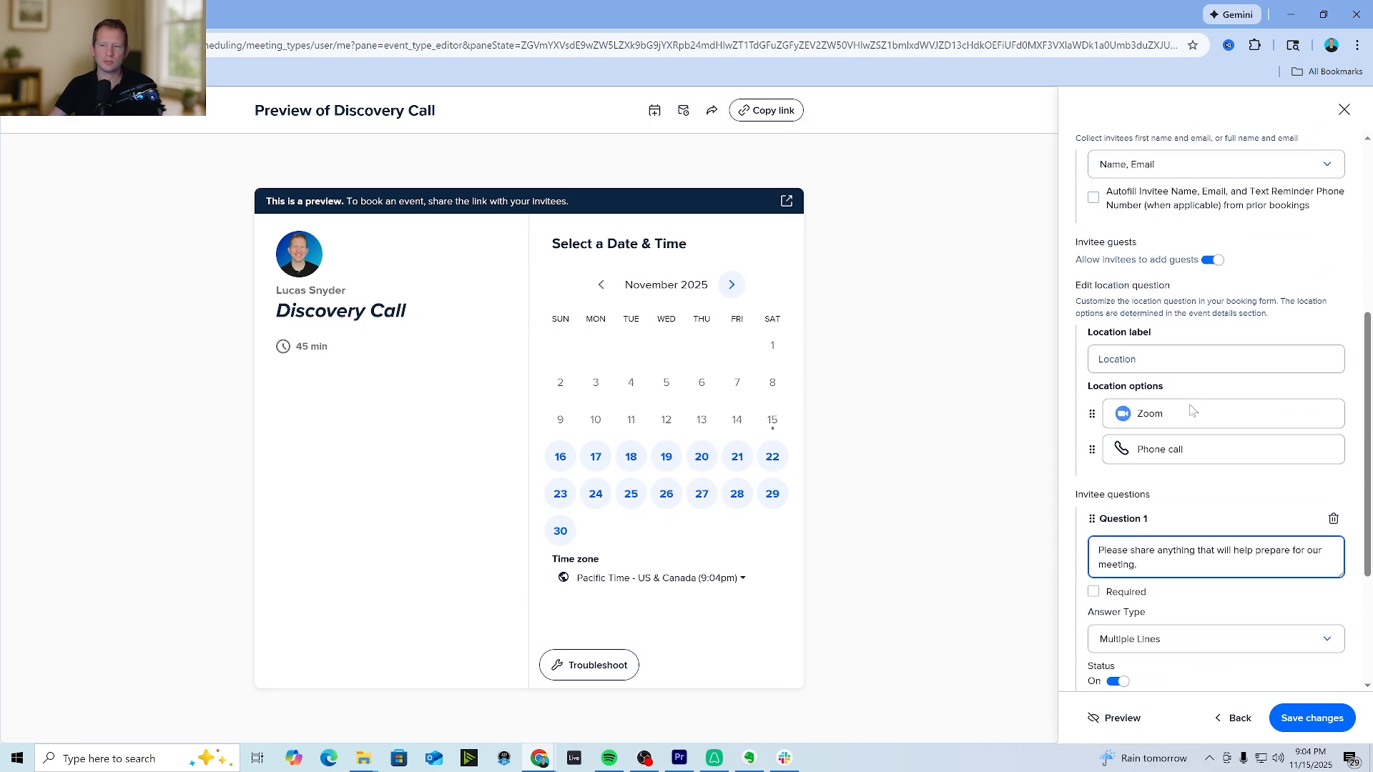
scroll(1215, 443, down, 3)
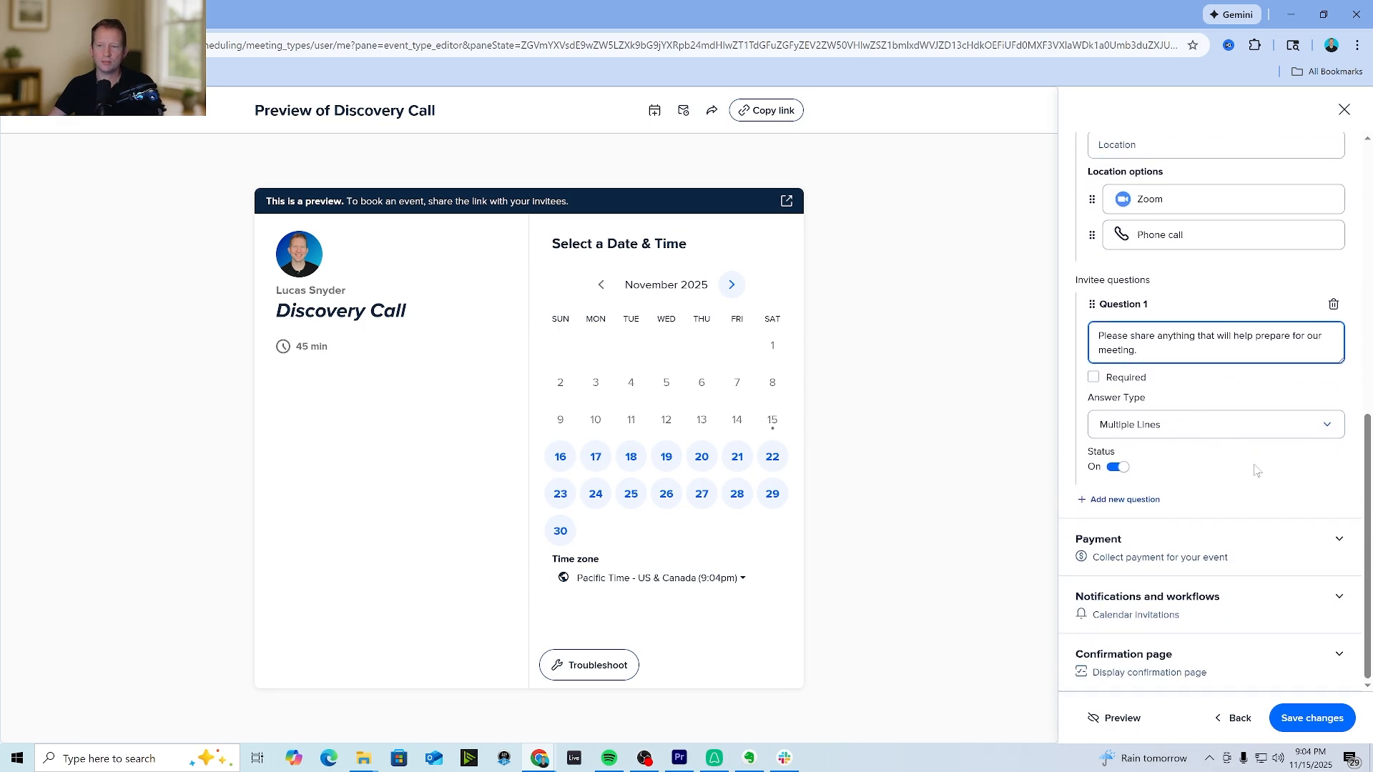
Turn on email reminders in the Discovery Call's basic notifications
click(1336, 599)
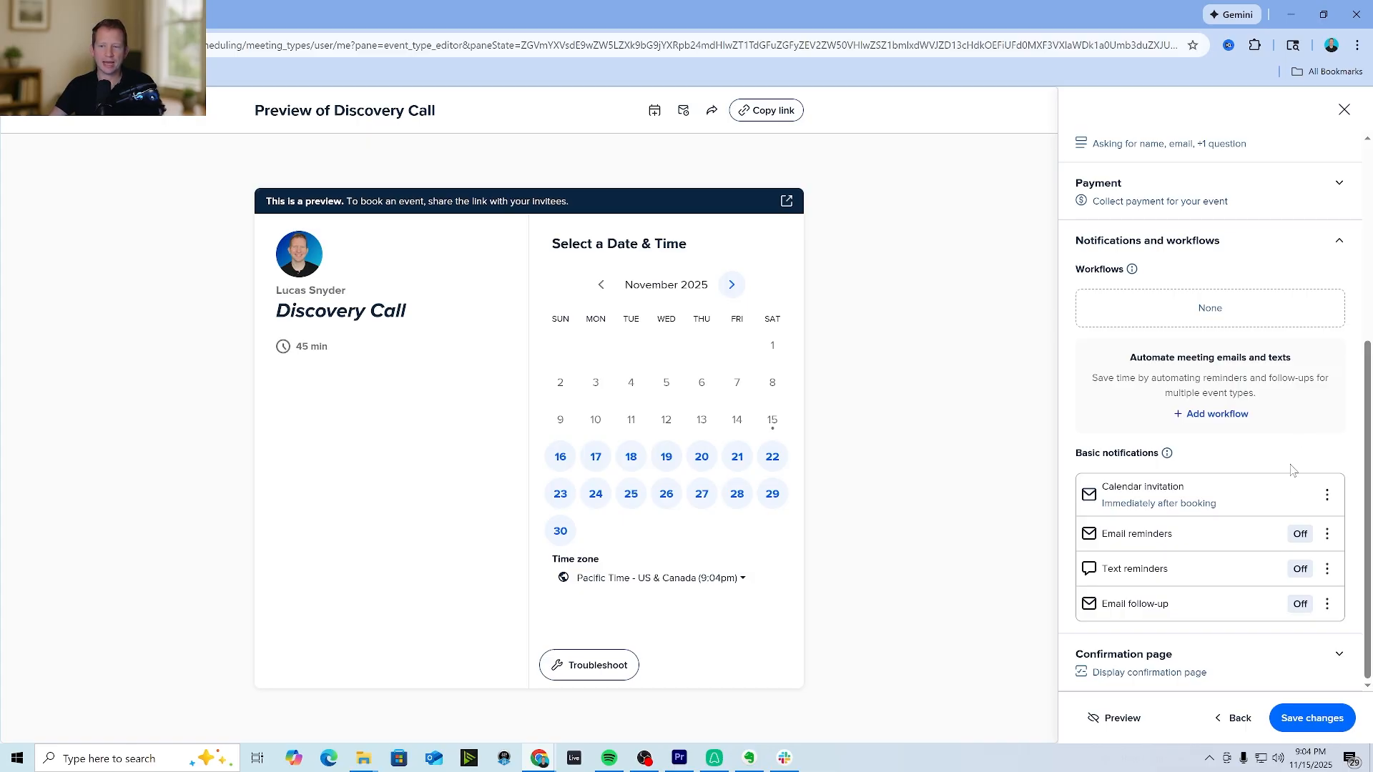
click(1324, 535)
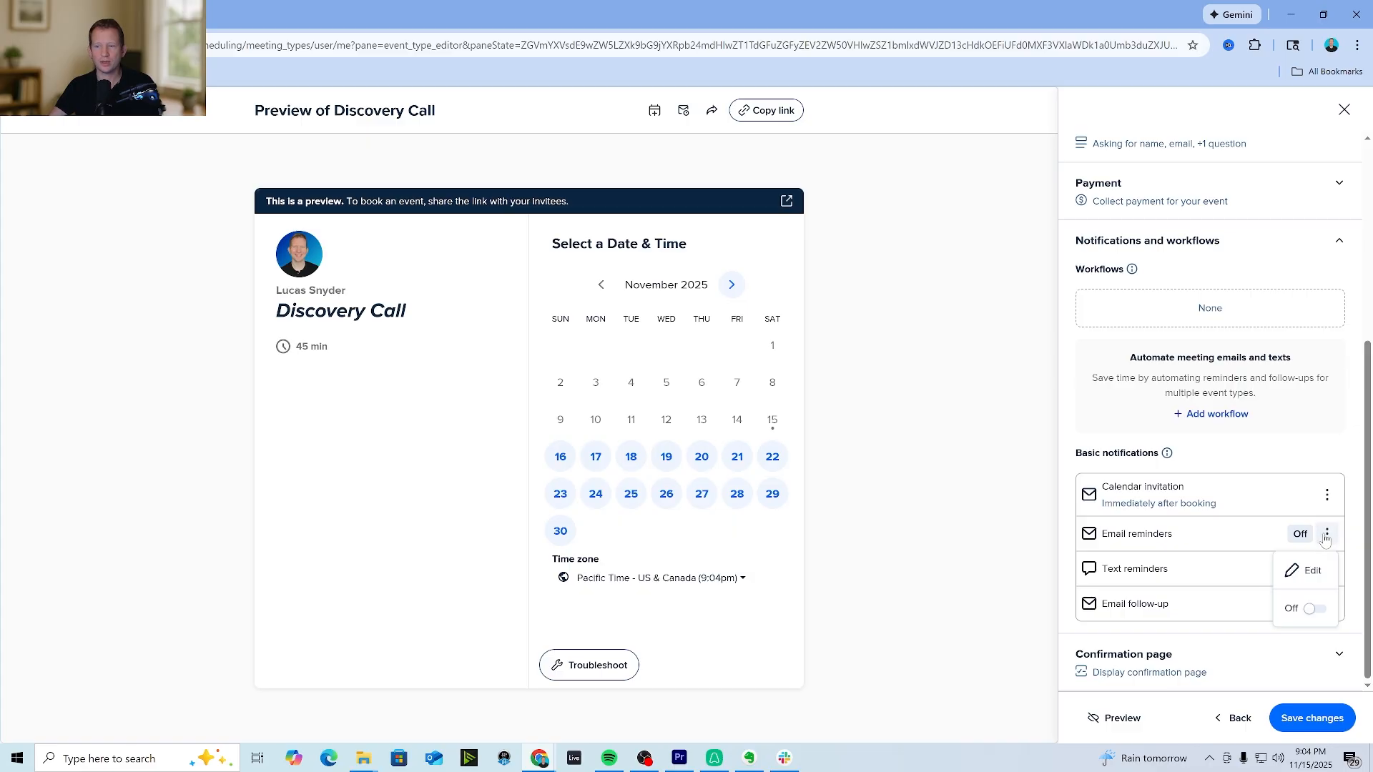
click(1311, 614)
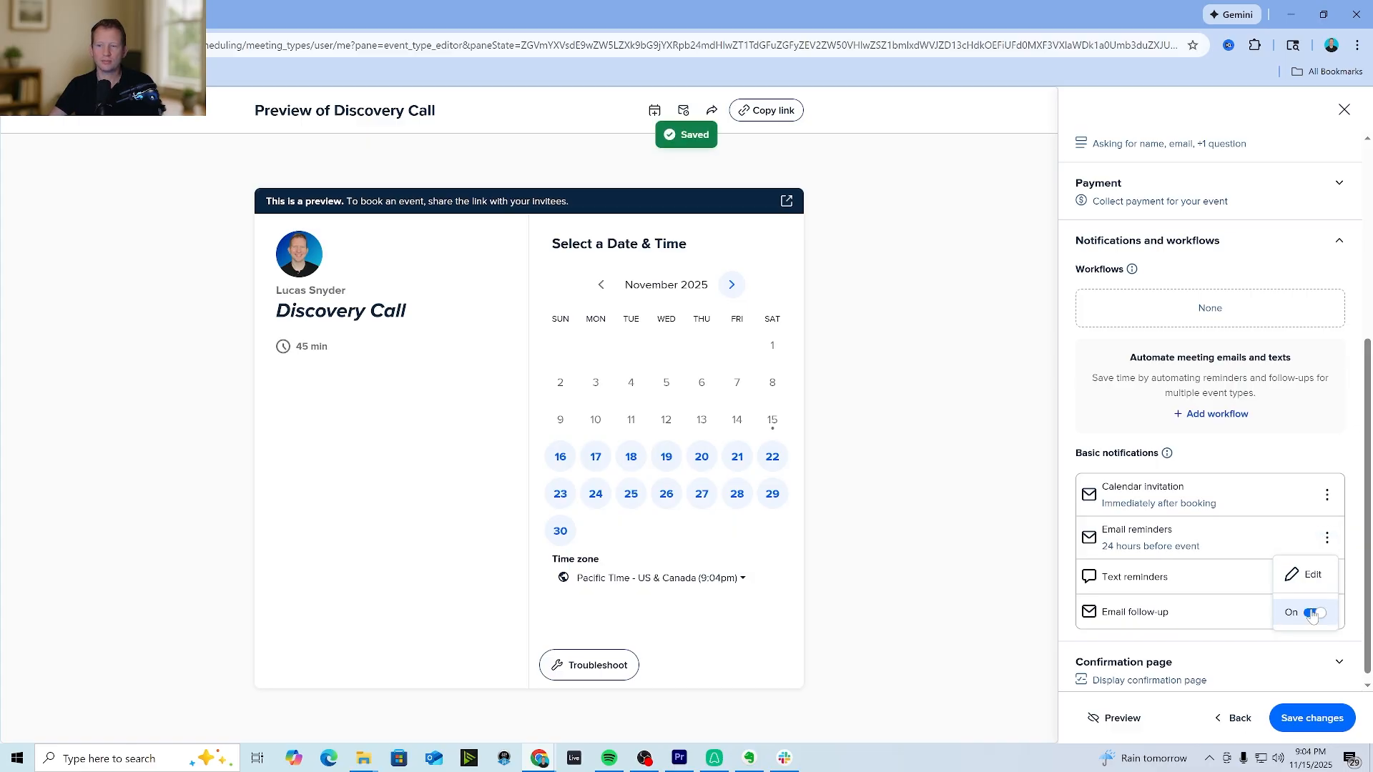
Add a second email reminder 1 hour before the event, save it and return to the main event settings
click(1295, 574)
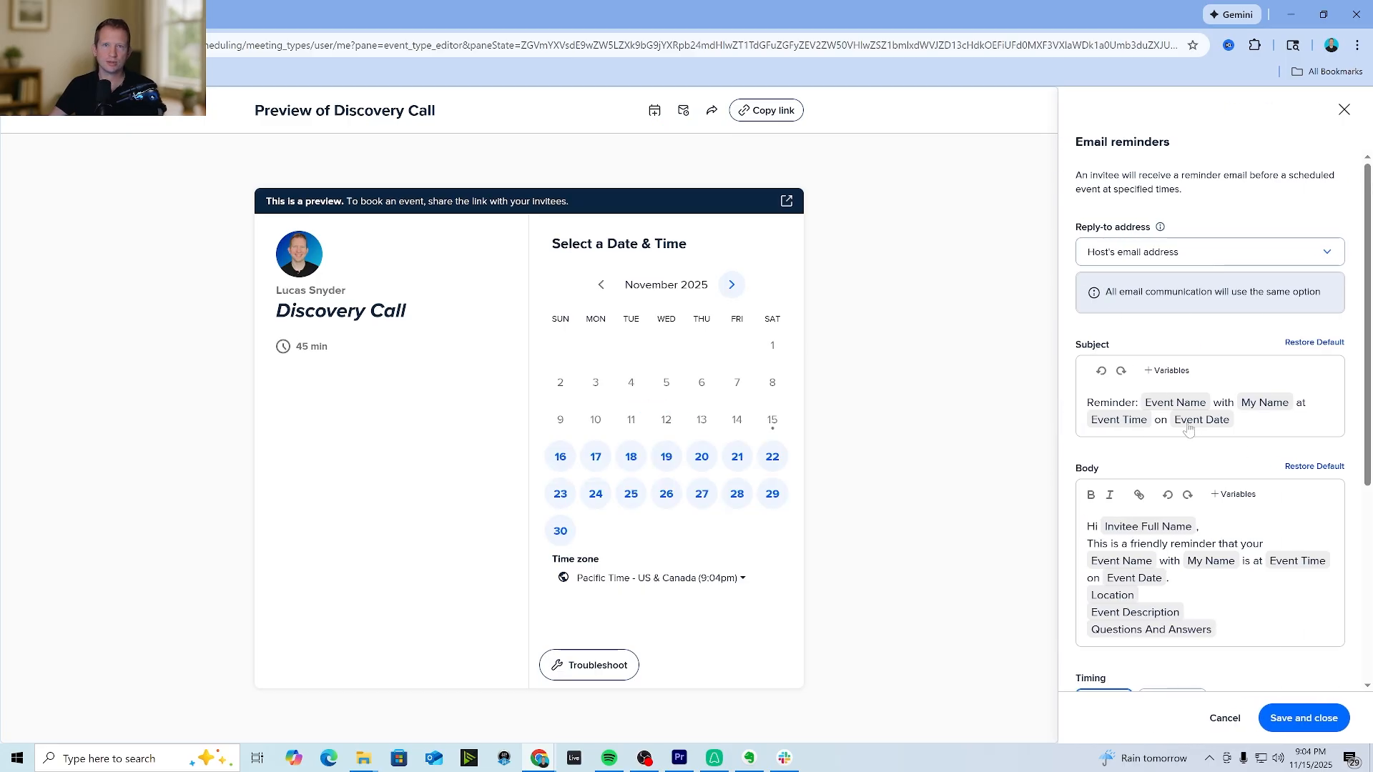
scroll(1188, 429, down, 3)
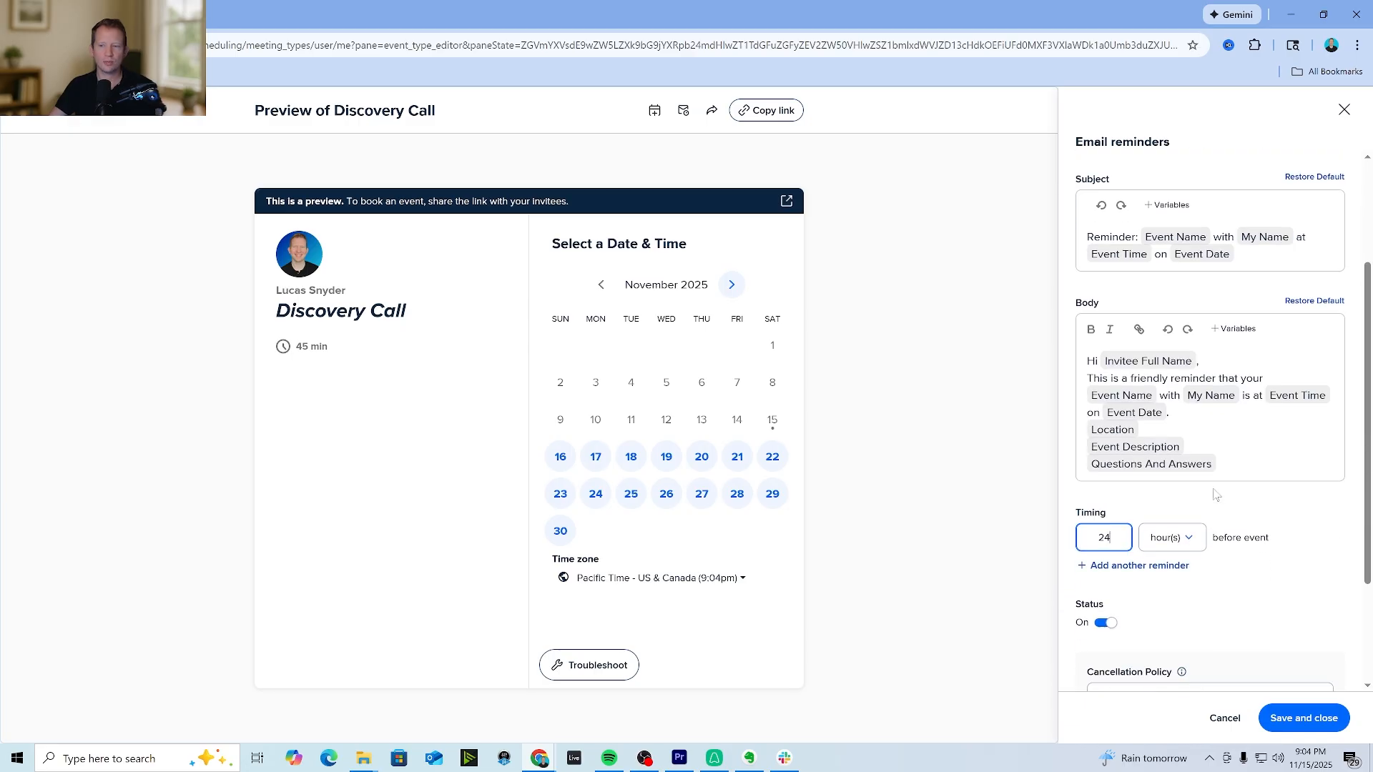
scroll(1192, 515, down, 1)
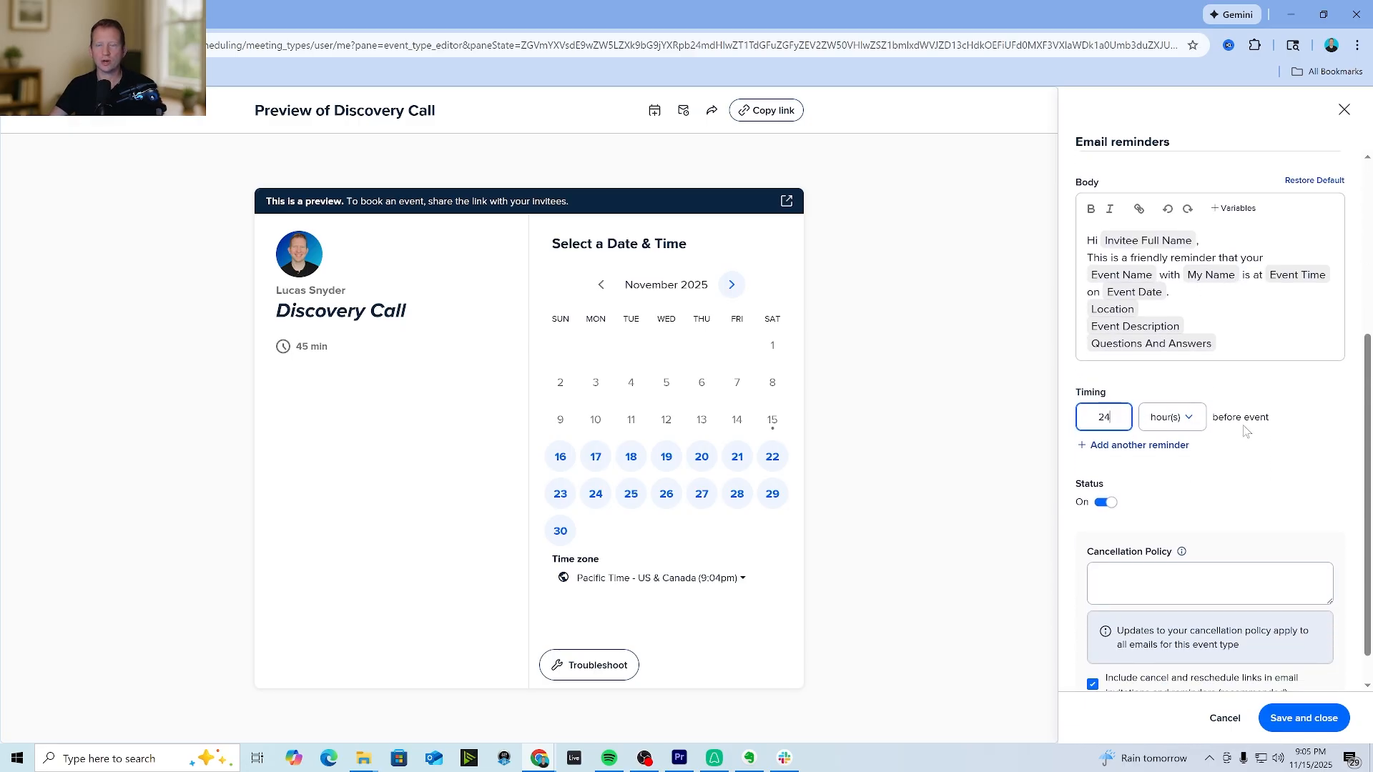
click(1084, 446)
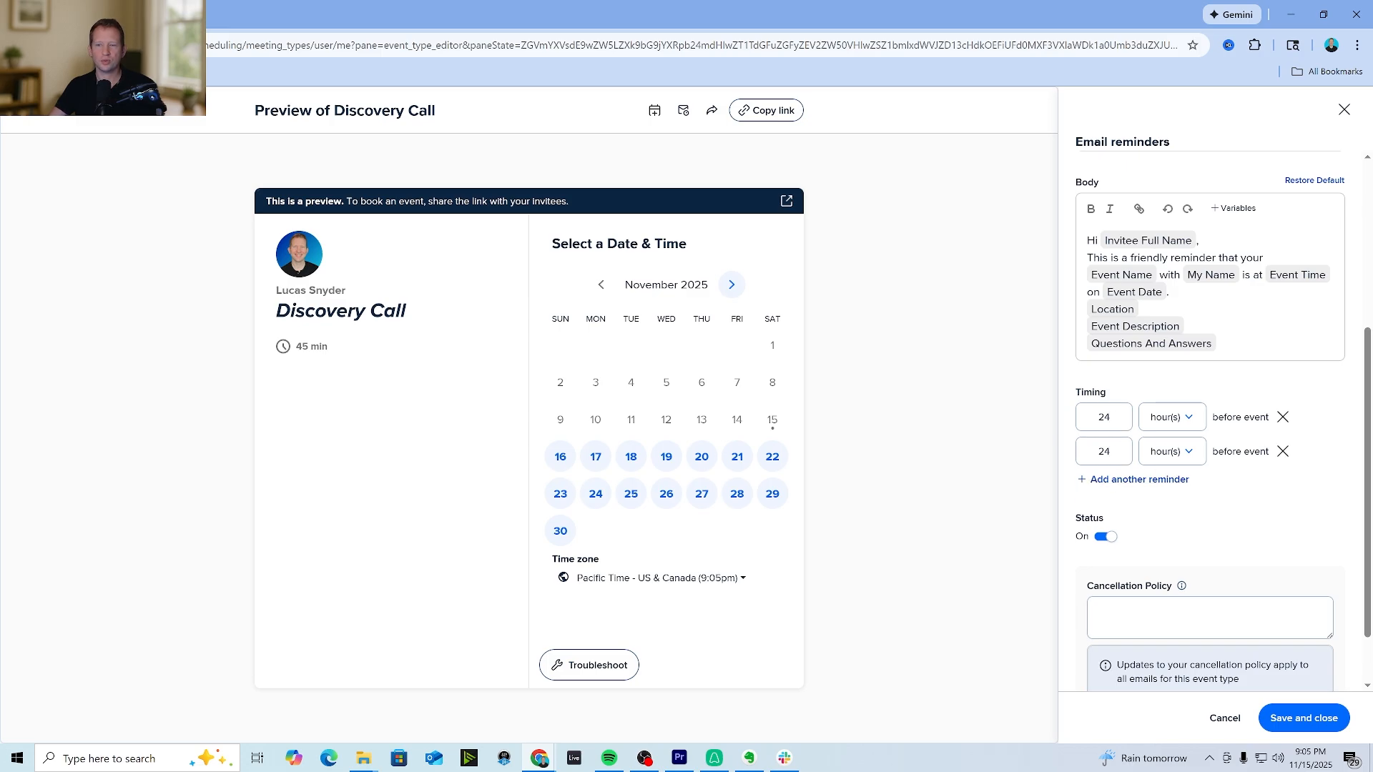
double_click(1103, 451)
text(1)
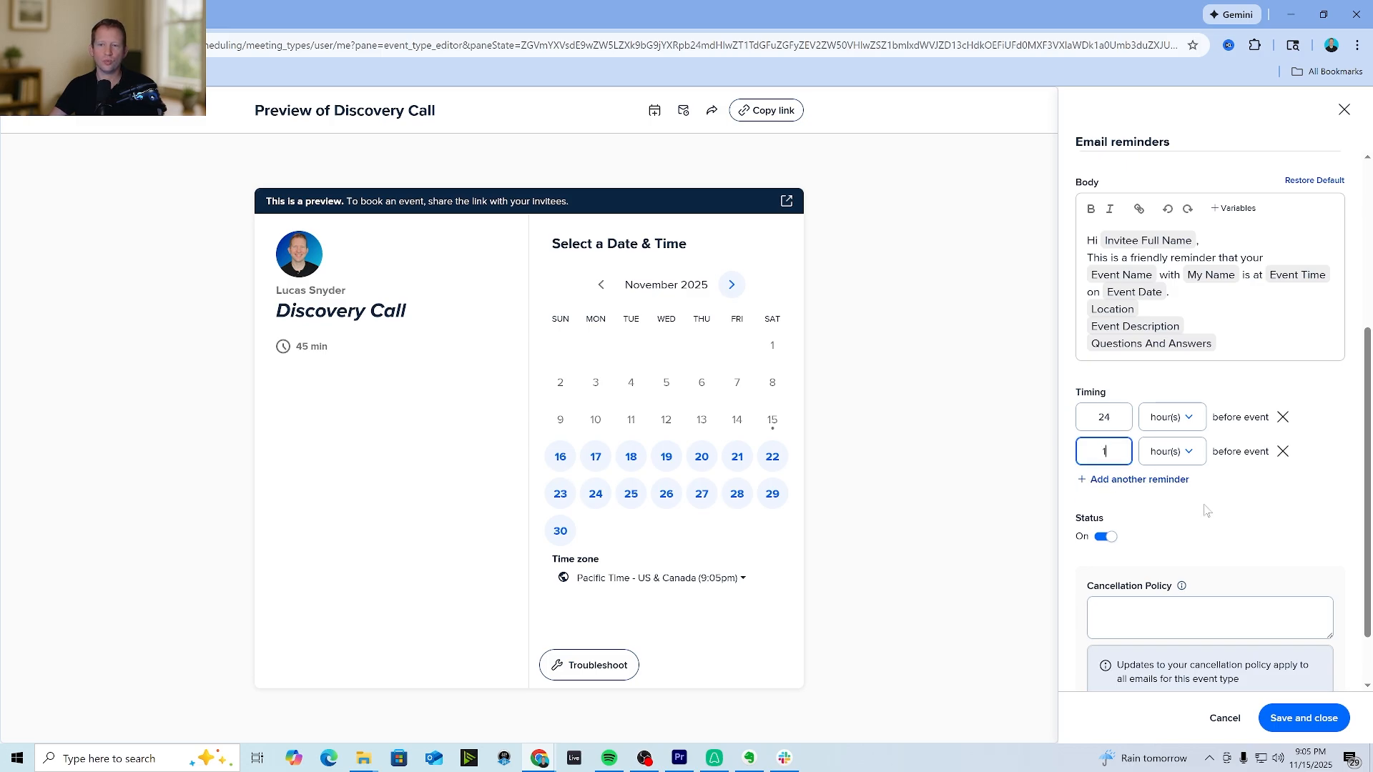
click(1253, 493)
scroll(1244, 463, down, 1)
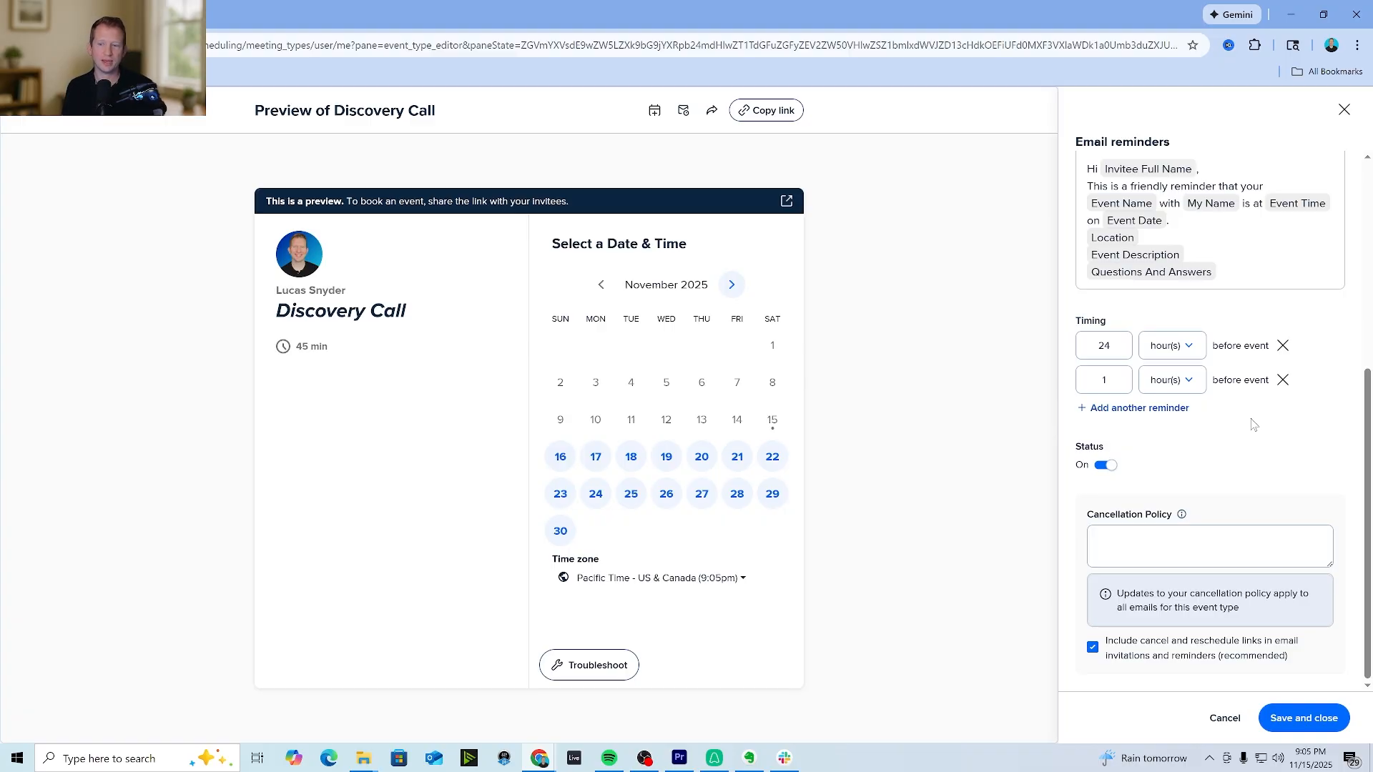
click(1302, 724)
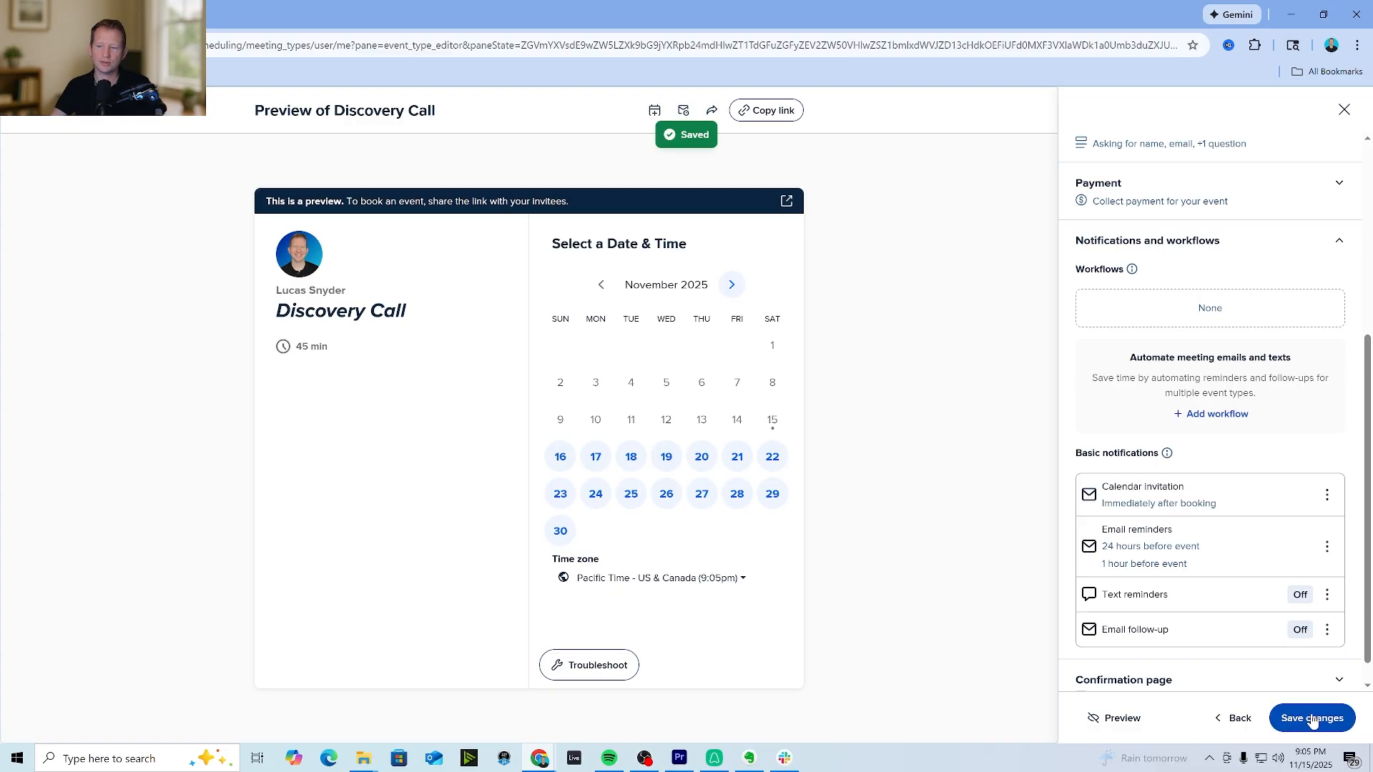
click(1241, 720)
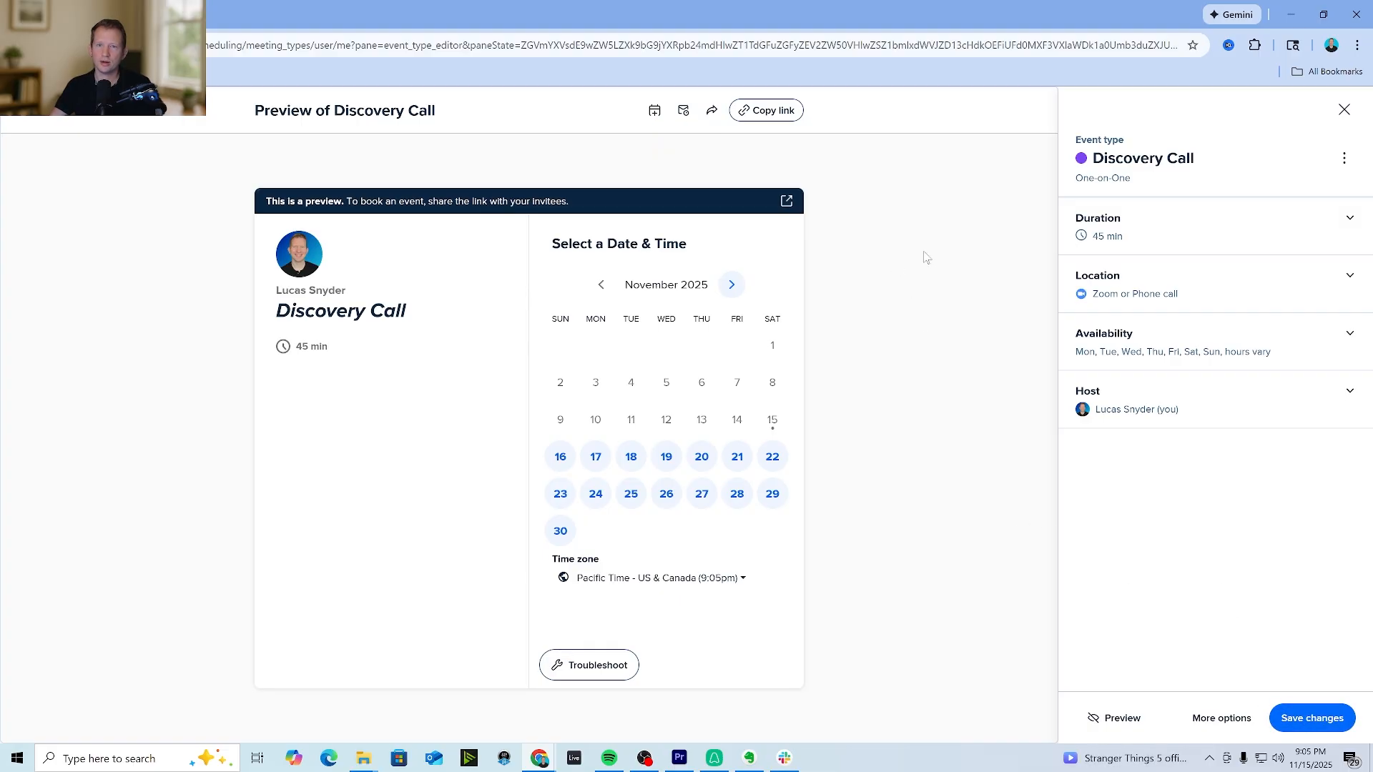
Copy the Discovery Call's booking link and open it in a new browser tab
click(766, 112)
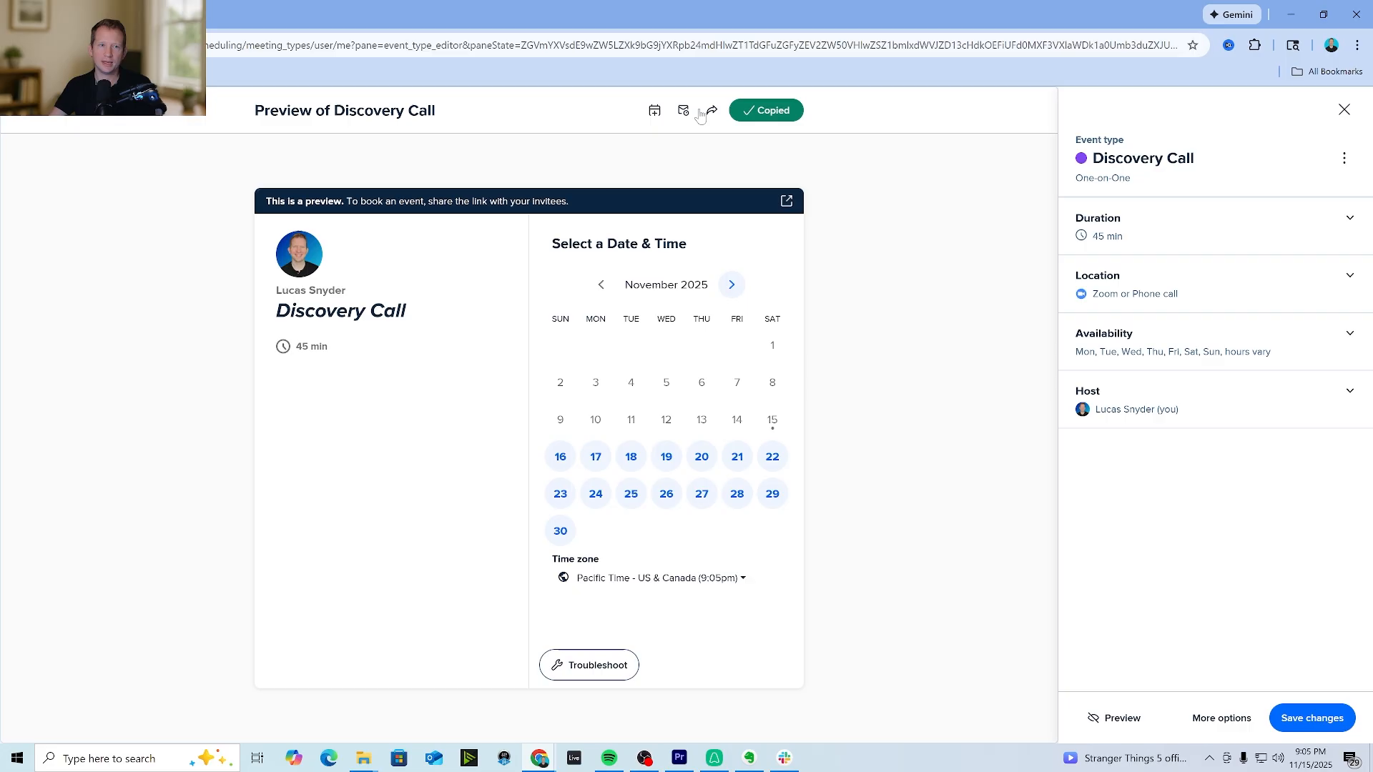
key(ctrl+t)
key(ctrl+v)
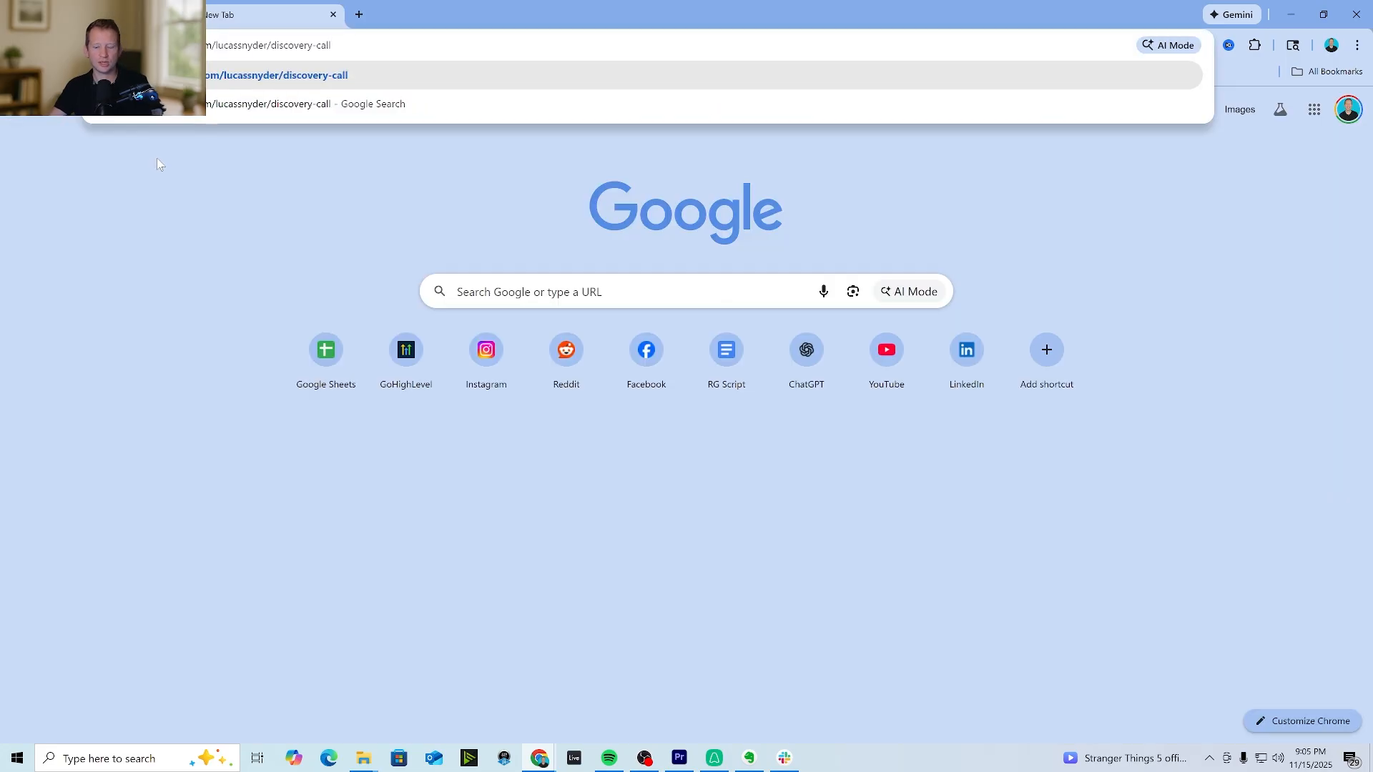
key(Return)
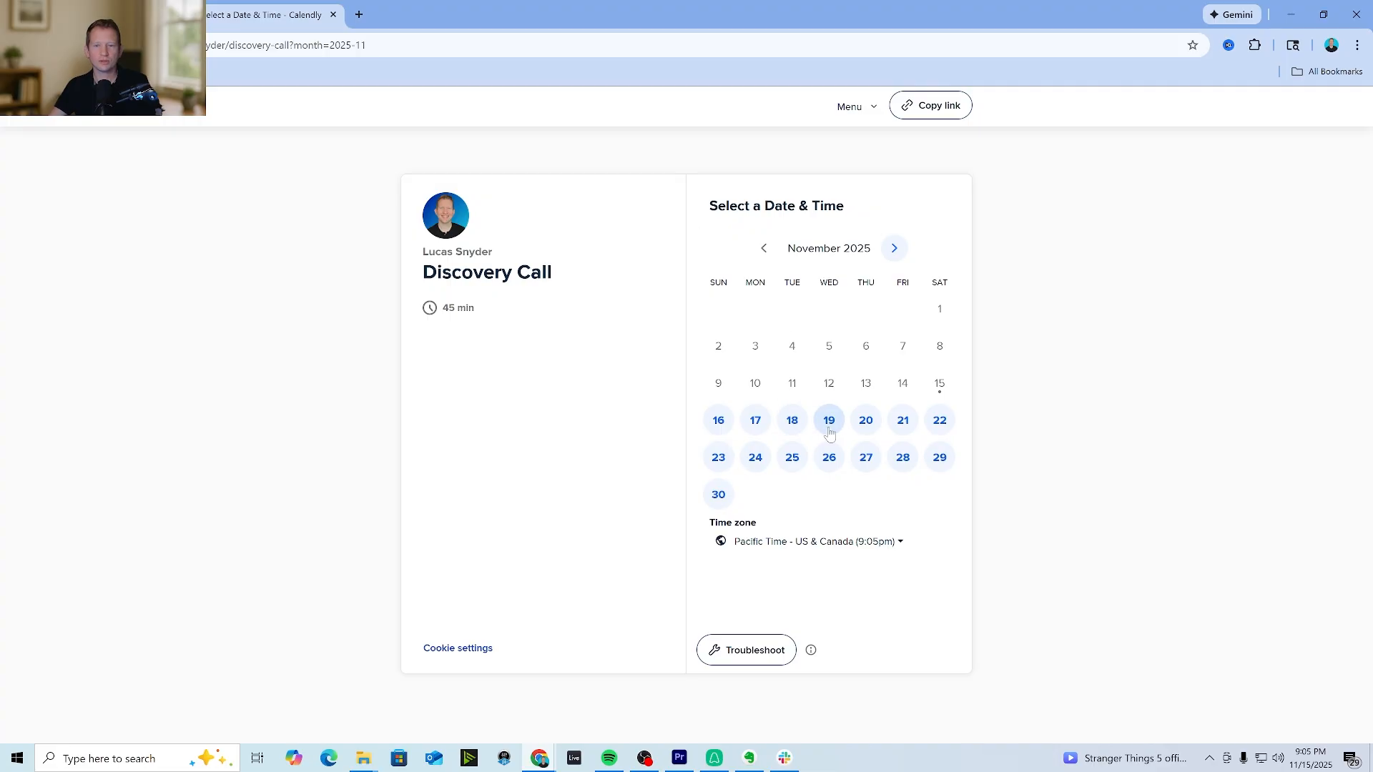
Select the 1:00pm slot on Tuesday, November 18 and check the booking details form's location choices and preparation question
click(791, 422)
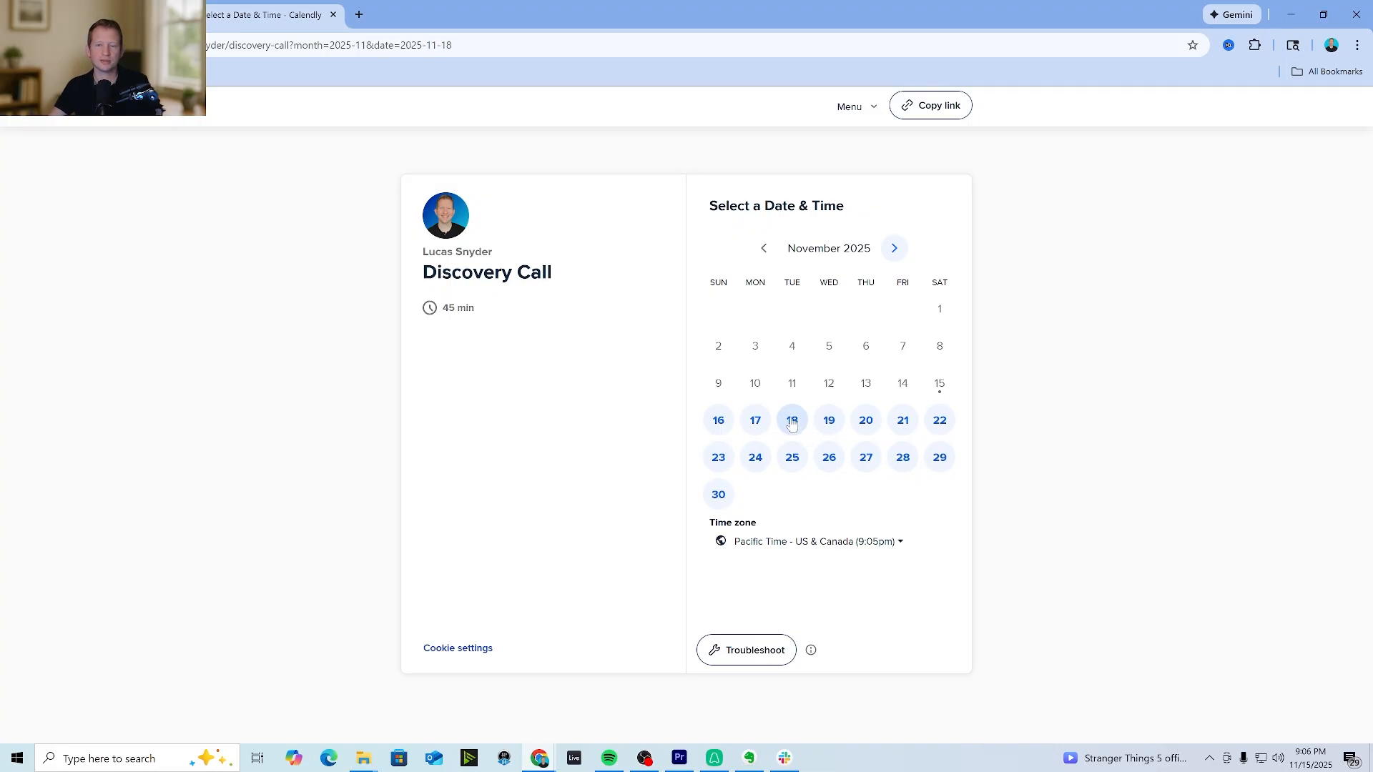
click(965, 386)
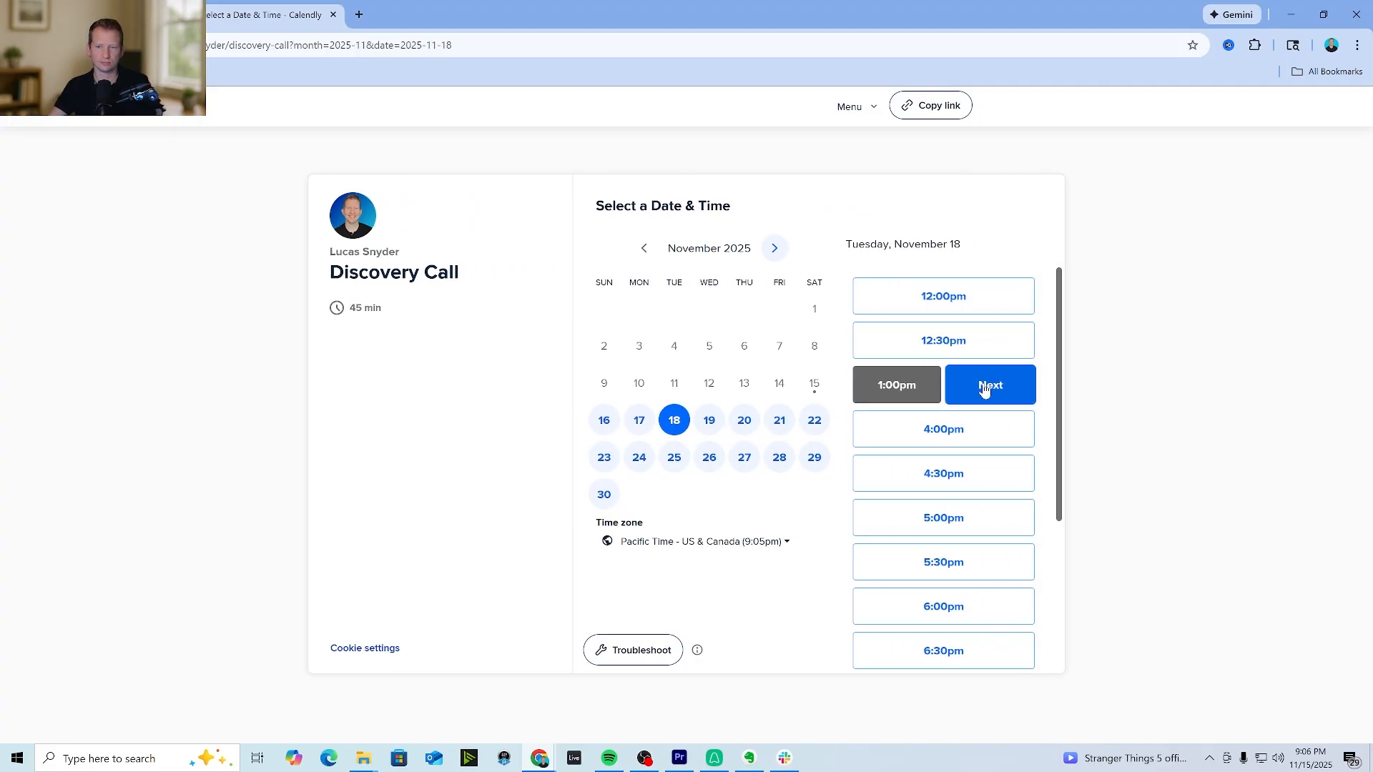
click(985, 388)
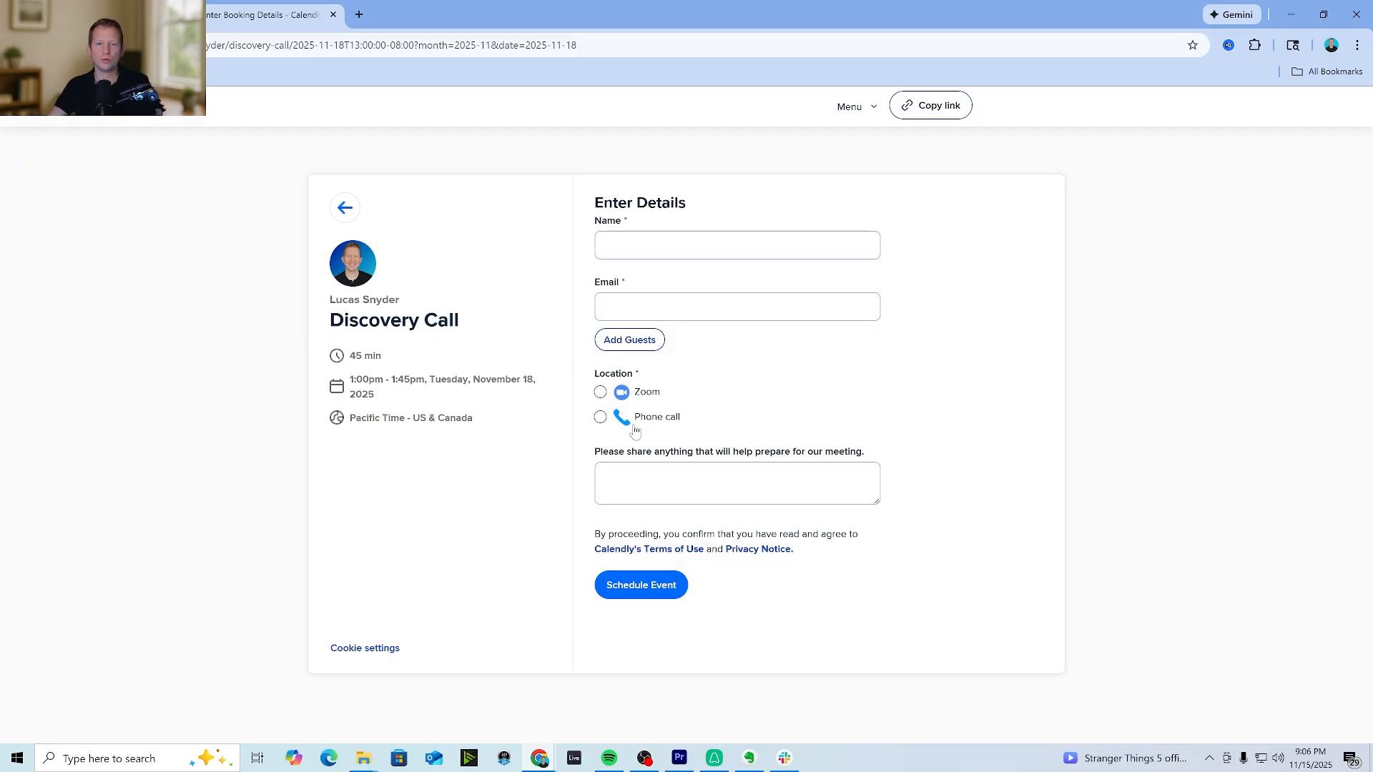
click(620, 479)
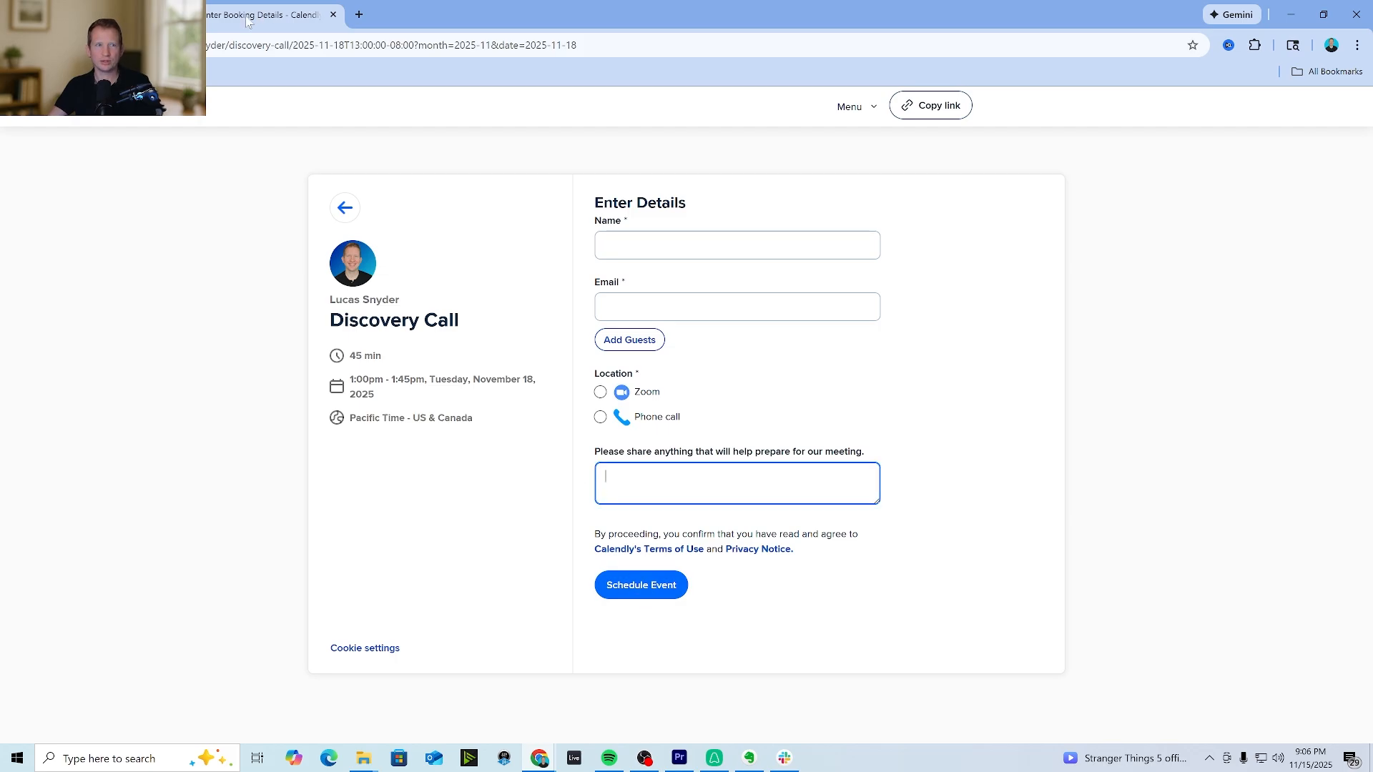
Return to the event editor, close it and copy the Discovery Call's link from the event types list
click(138, 18)
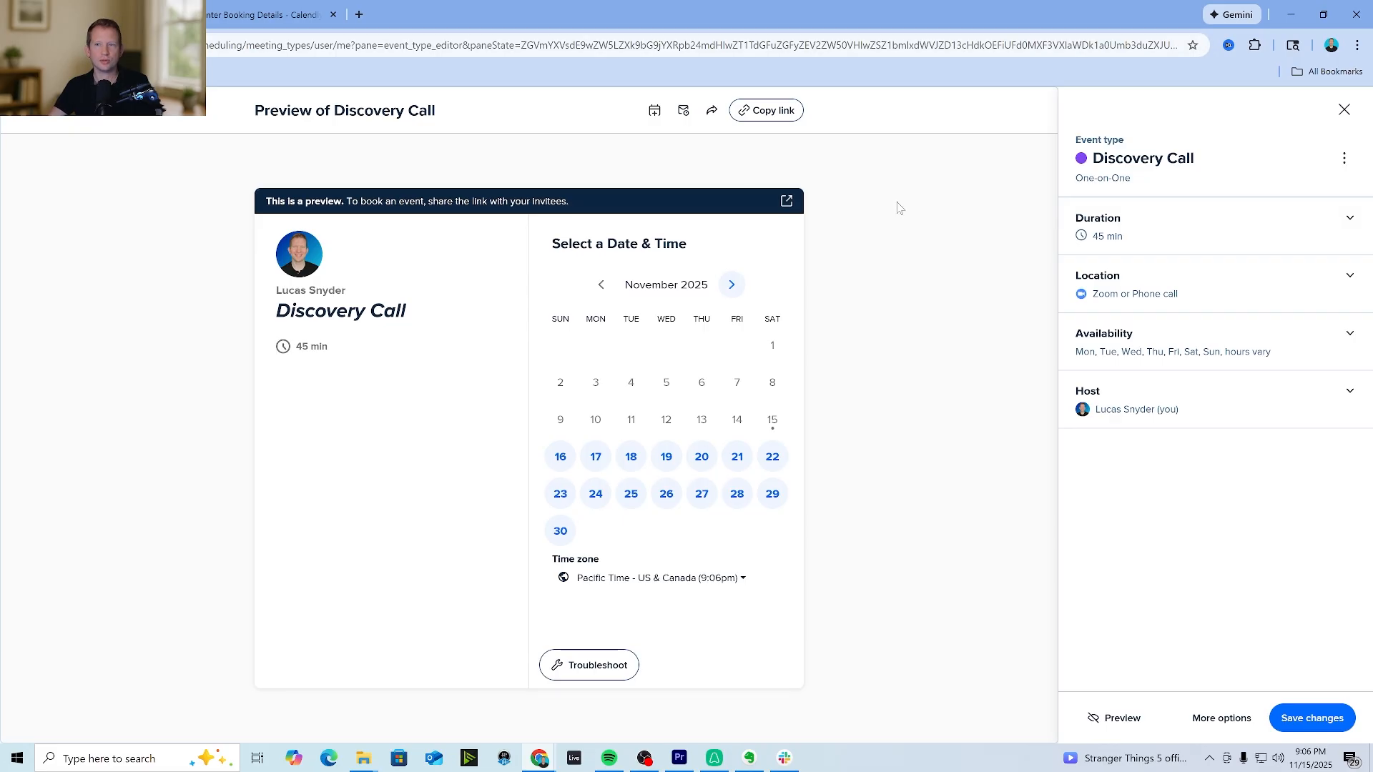
click(1343, 110)
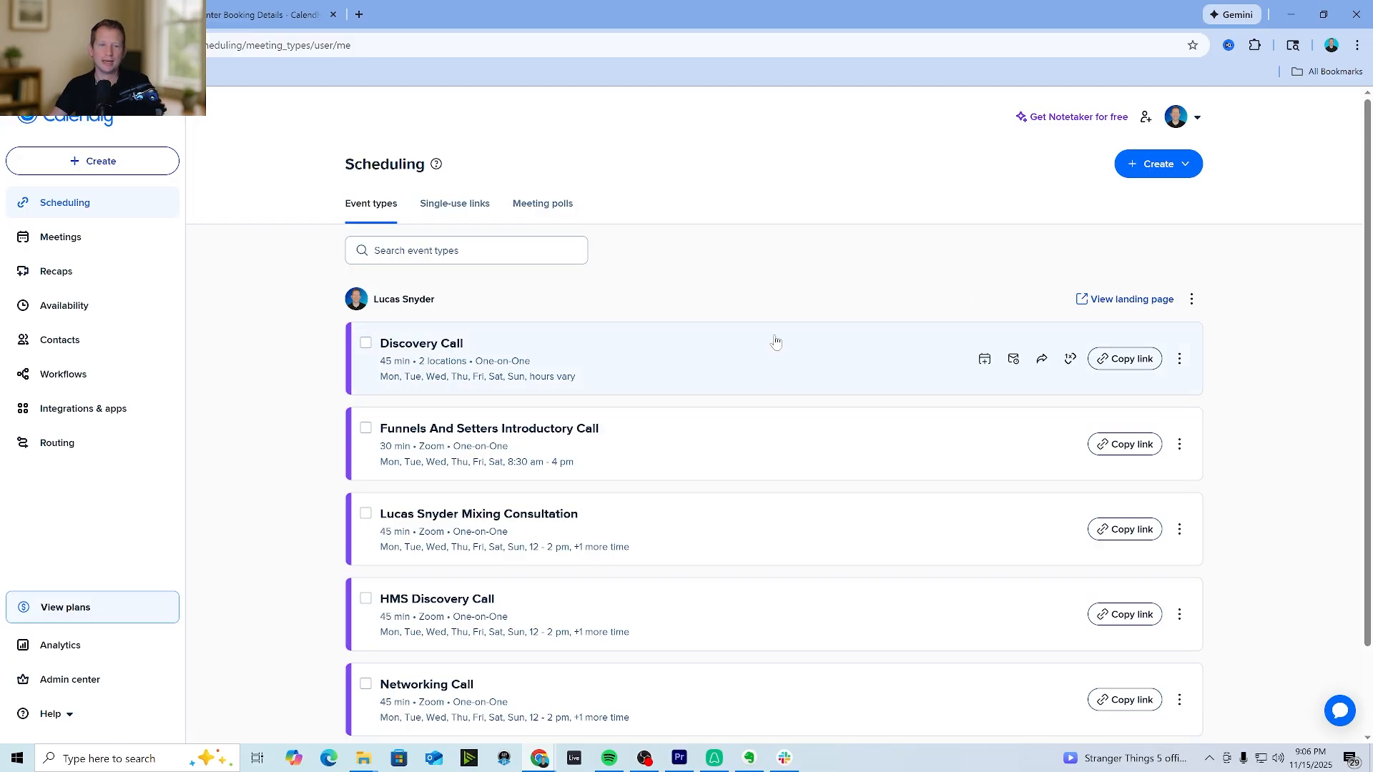
click(1122, 361)
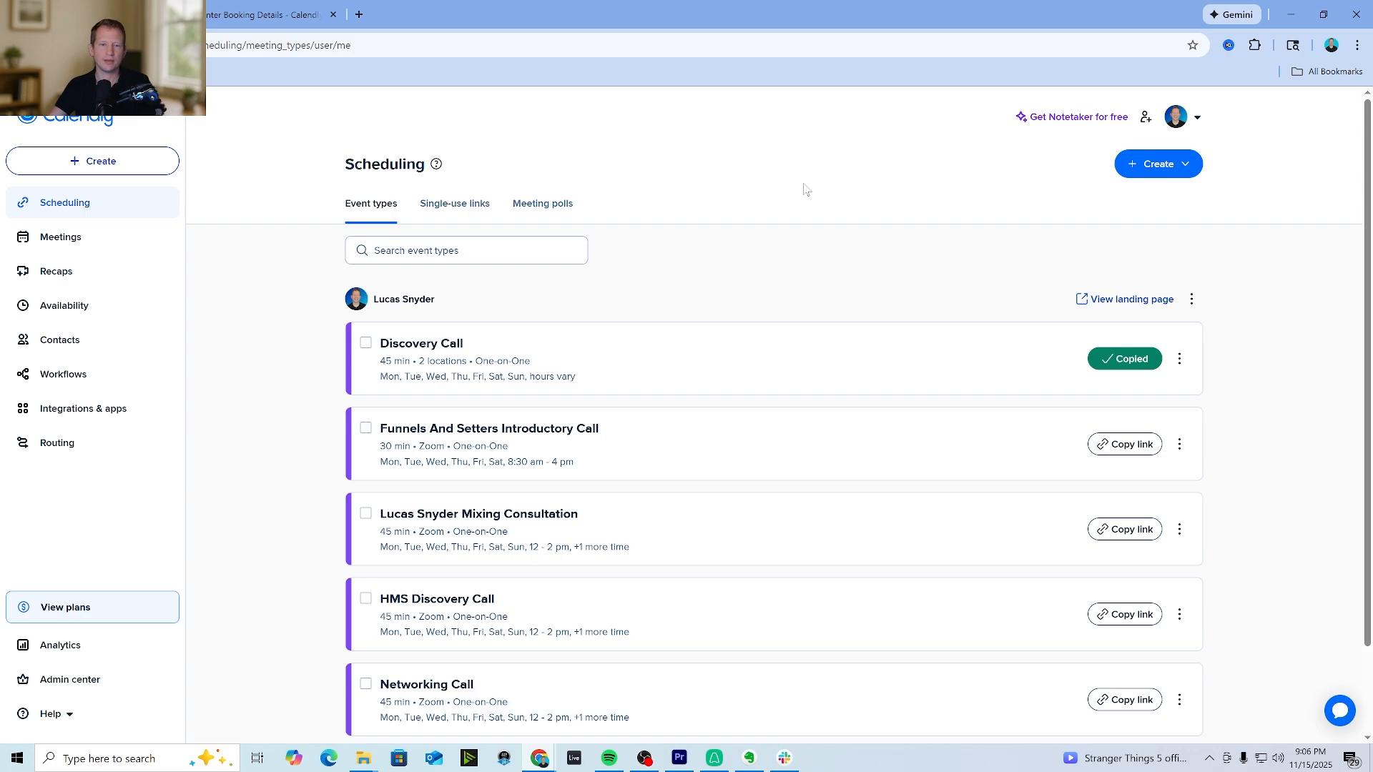